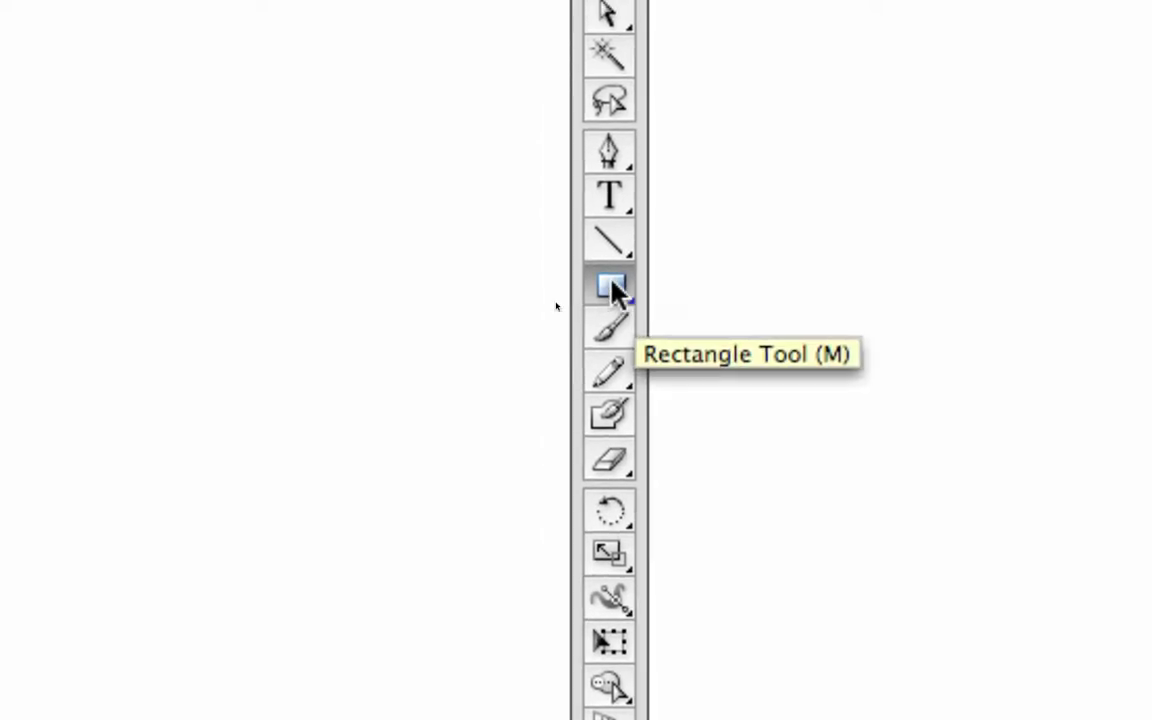
# - Choose the Ellipse tool and dock the floating Tools panel at the side of the workspace
pyautogui.click(614, 290)
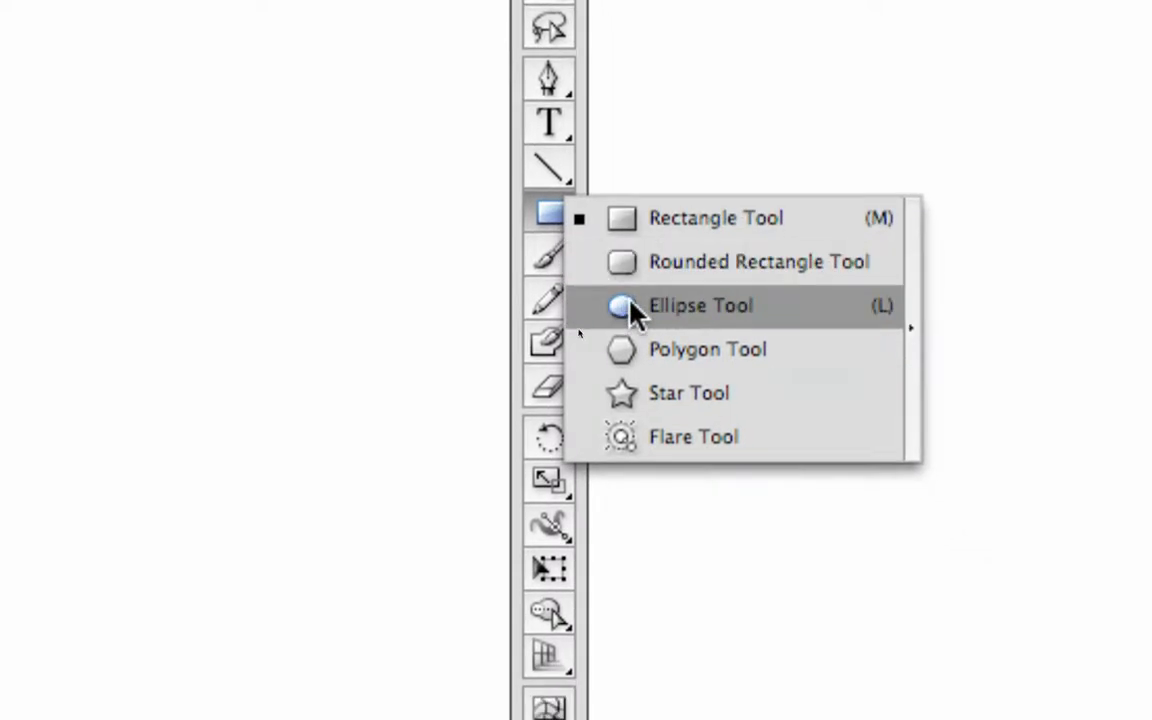
pyautogui.click(630, 304)
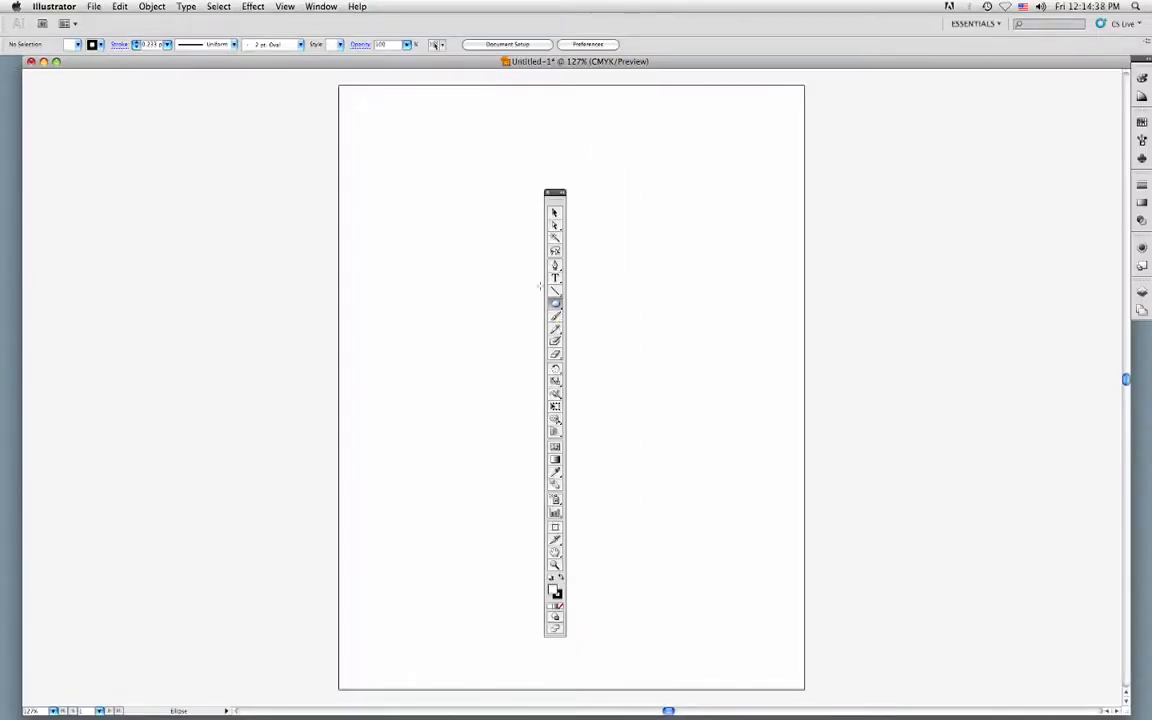
pyautogui.moveTo(558, 192); pyautogui.dragTo(12, 72)
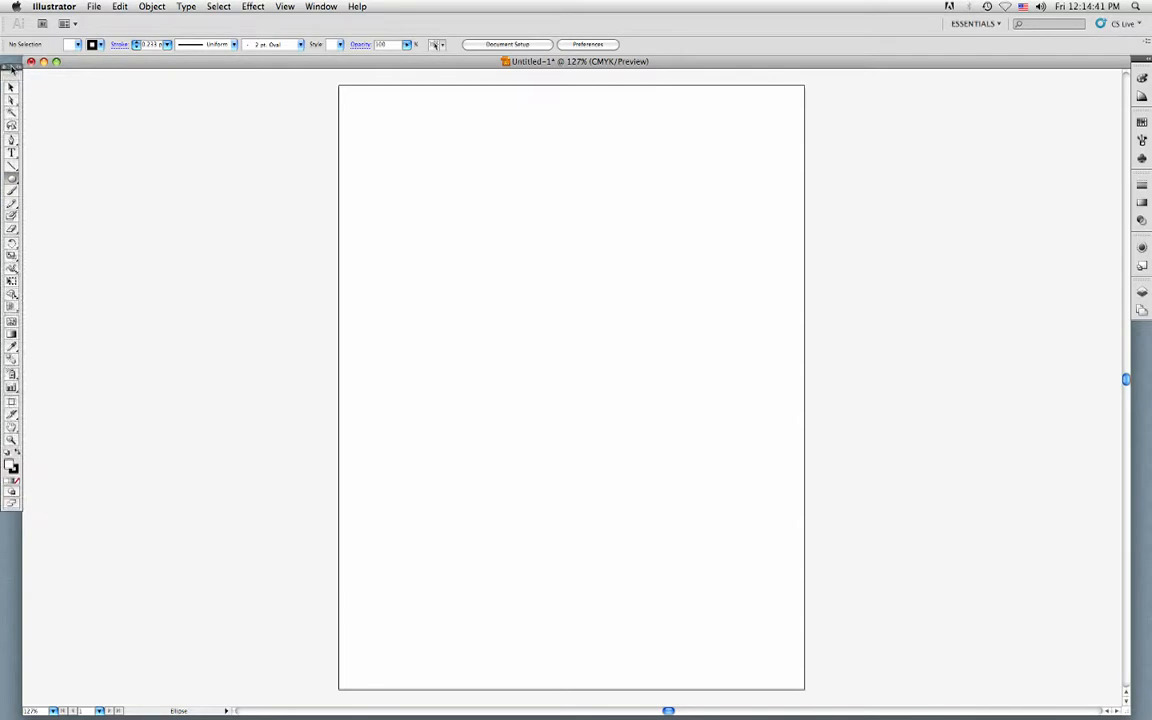
pyautogui.click(12, 169)
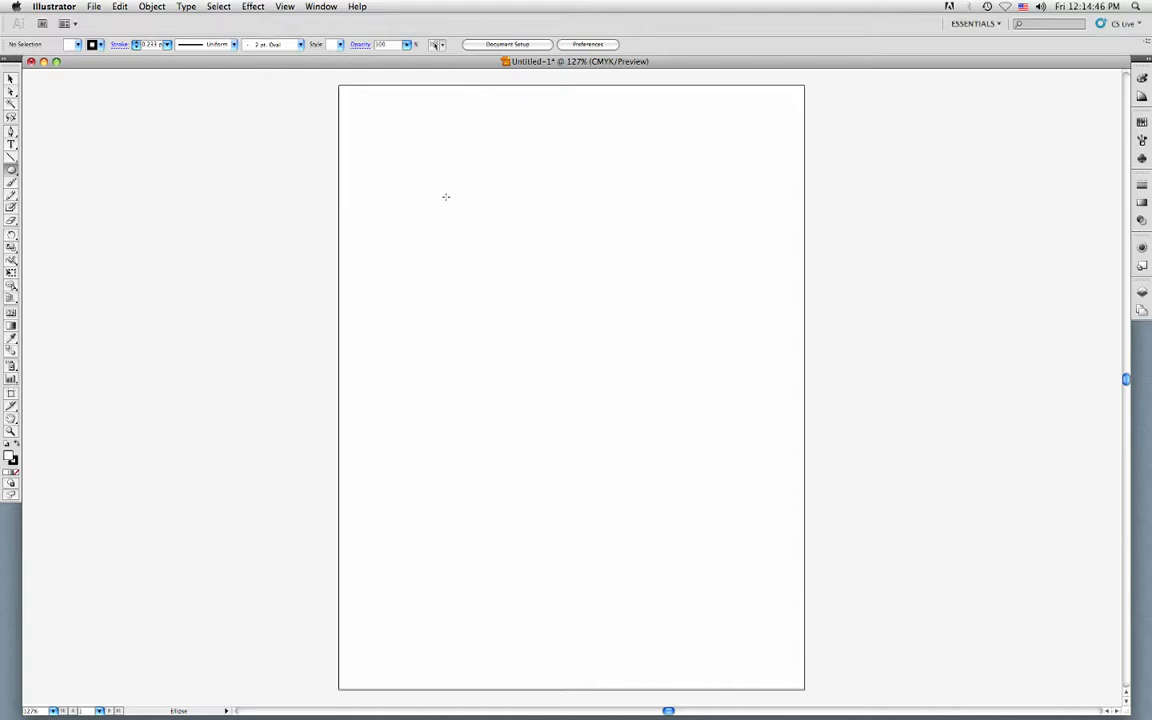
# - Draw a tall narrow ellipse and a wide flat ellipse crossing it, and delete both
pyautogui.moveTo(445, 198); pyautogui.dragTo(488, 434)
pyautogui.moveTo(396, 252); pyautogui.dragTo(699, 323)
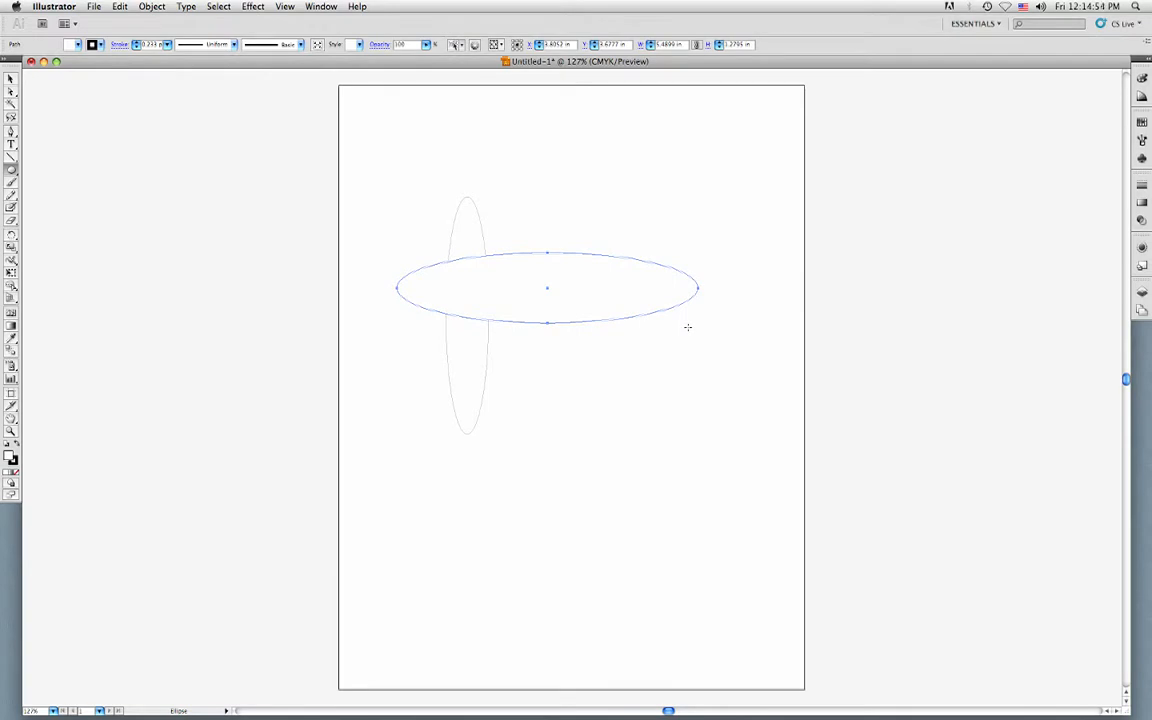
pyautogui.press('Delete')
pyautogui.press('super+a')
pyautogui.press('Delete')
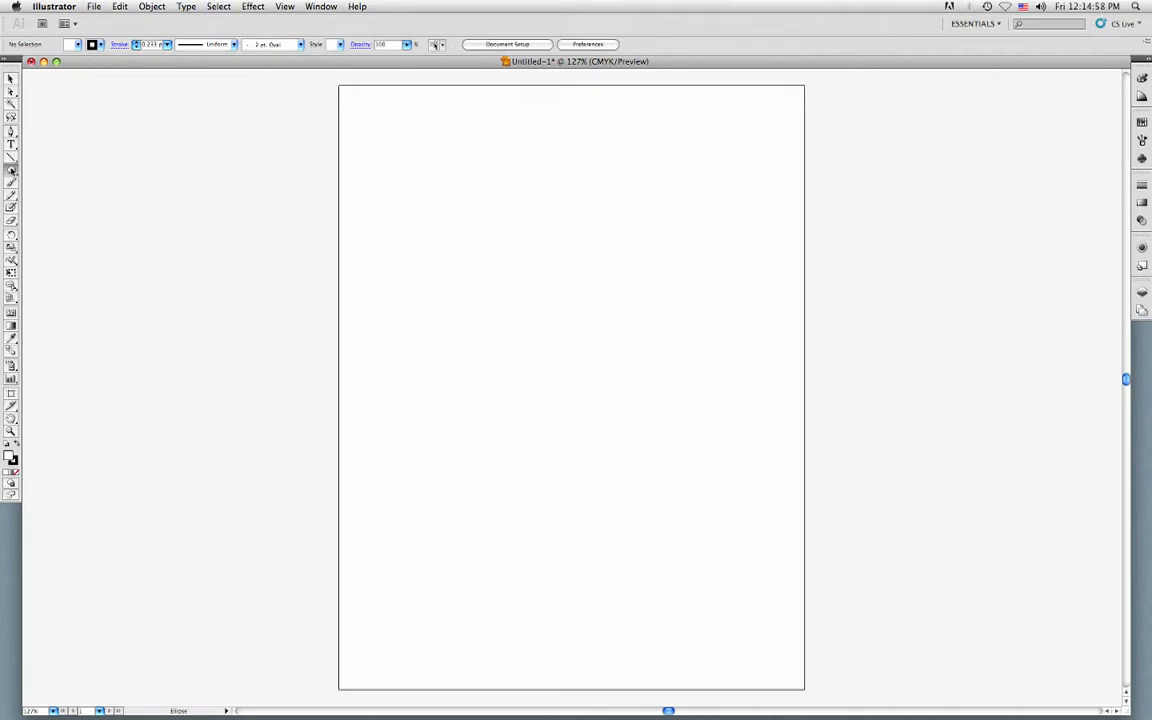
# - Draw a wide rectangle and a tall narrow rectangle across it, and delete both
pyautogui.moveTo(12, 170); pyautogui.dragTo(29, 173)
pyautogui.moveTo(468, 180); pyautogui.dragTo(716, 250)
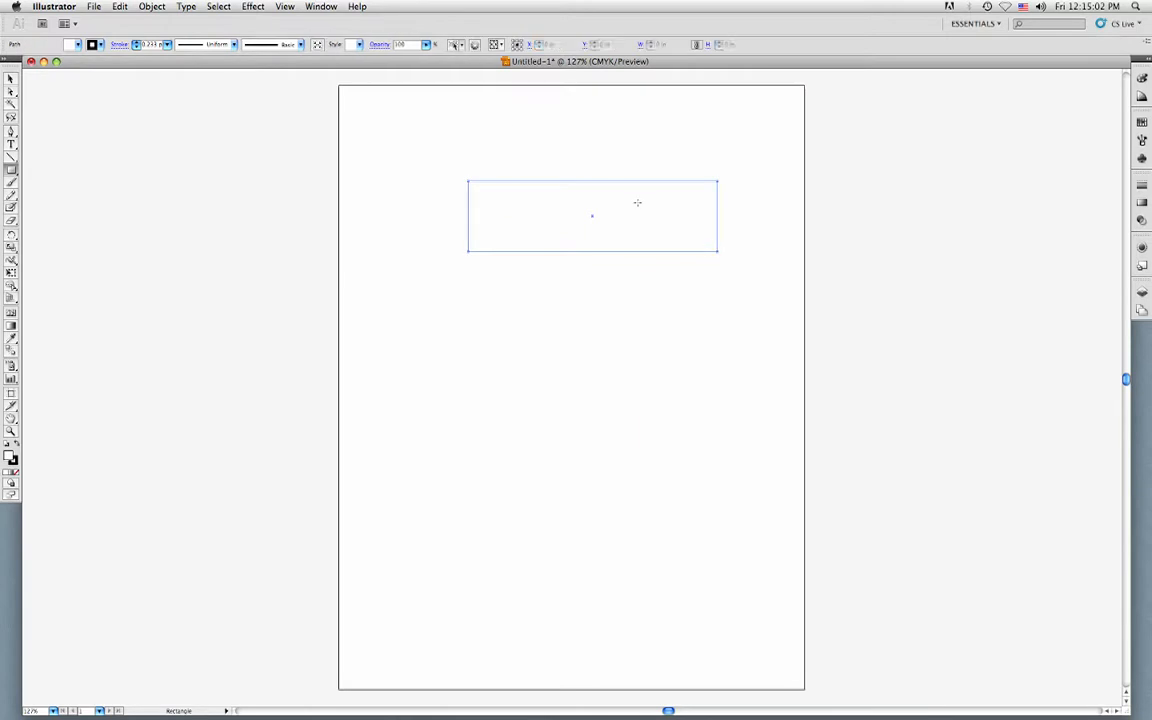
pyautogui.moveTo(512, 129); pyautogui.dragTo(577, 365)
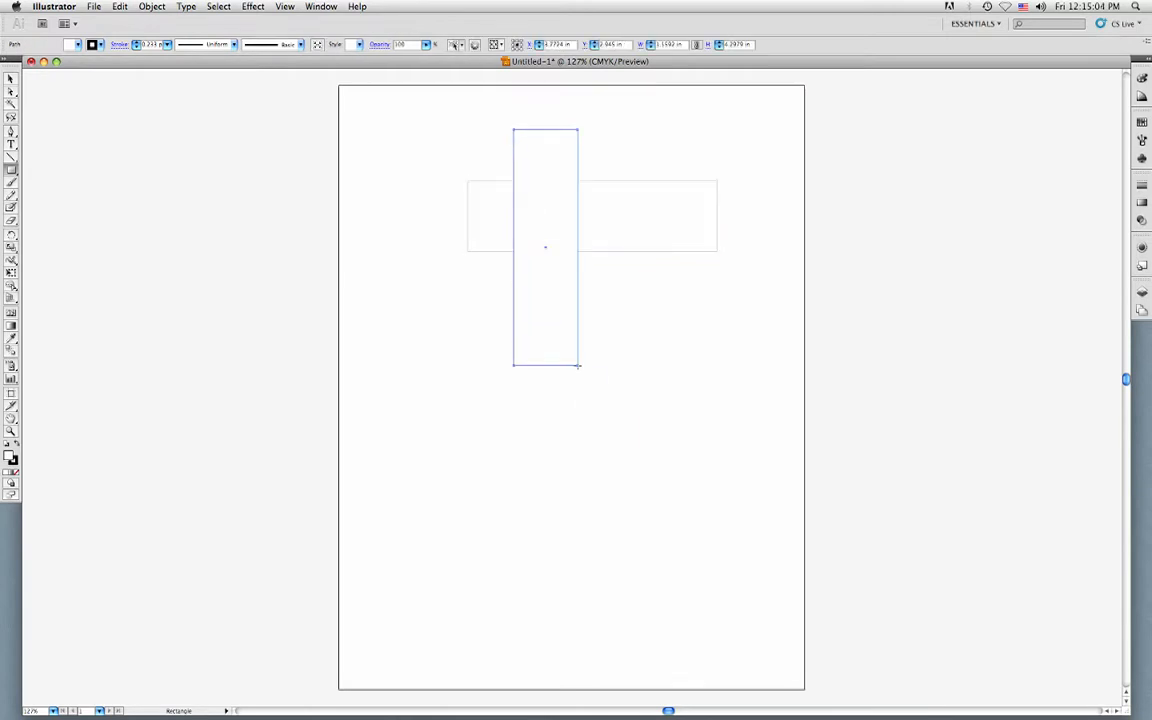
pyautogui.press('super+a')
pyautogui.press('Delete')
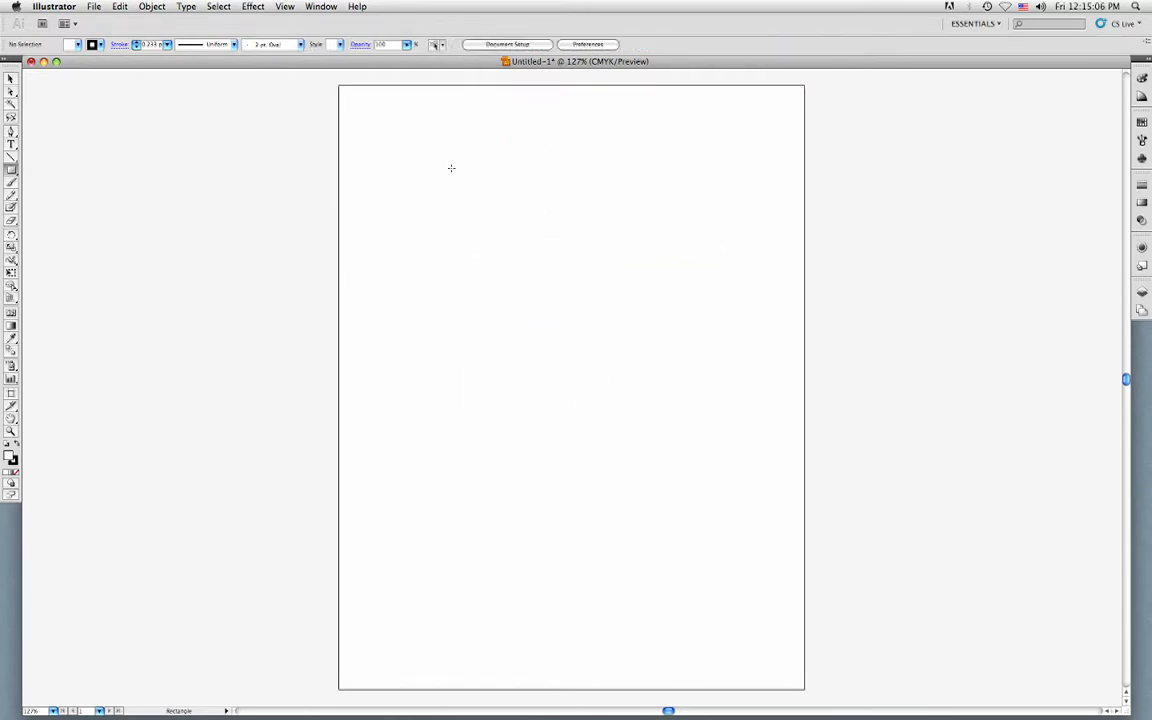
# - Draw a square about 2.94 in wide with a smaller one about 1.83 in wide beside it, and delete both
pyautogui.moveTo(427, 152); pyautogui.dragTo(589, 313)
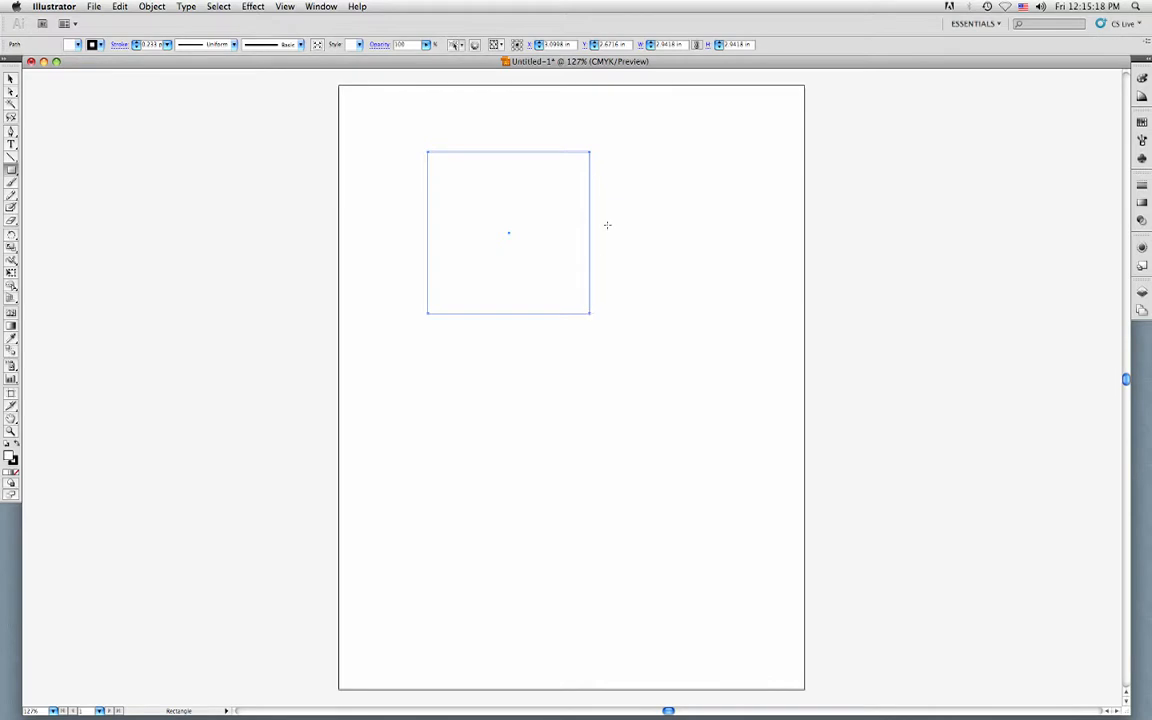
pyautogui.moveTo(612, 184); pyautogui.dragTo(713, 284)
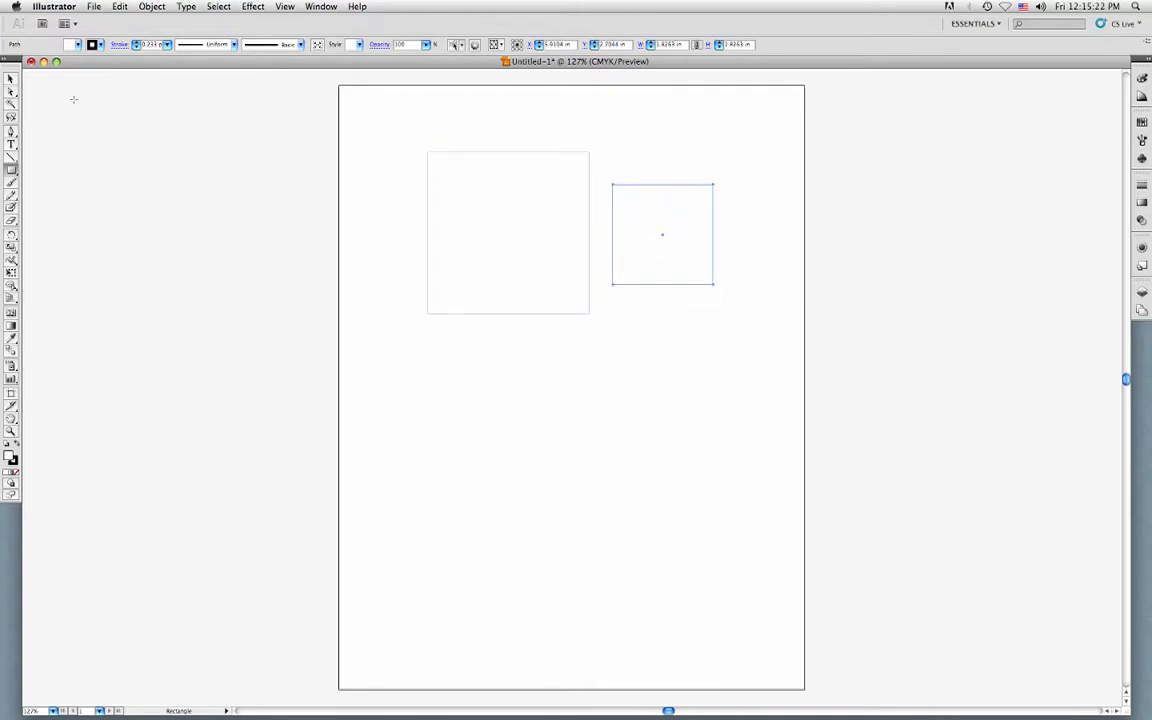
pyautogui.click(11, 78)
pyautogui.press('Delete')
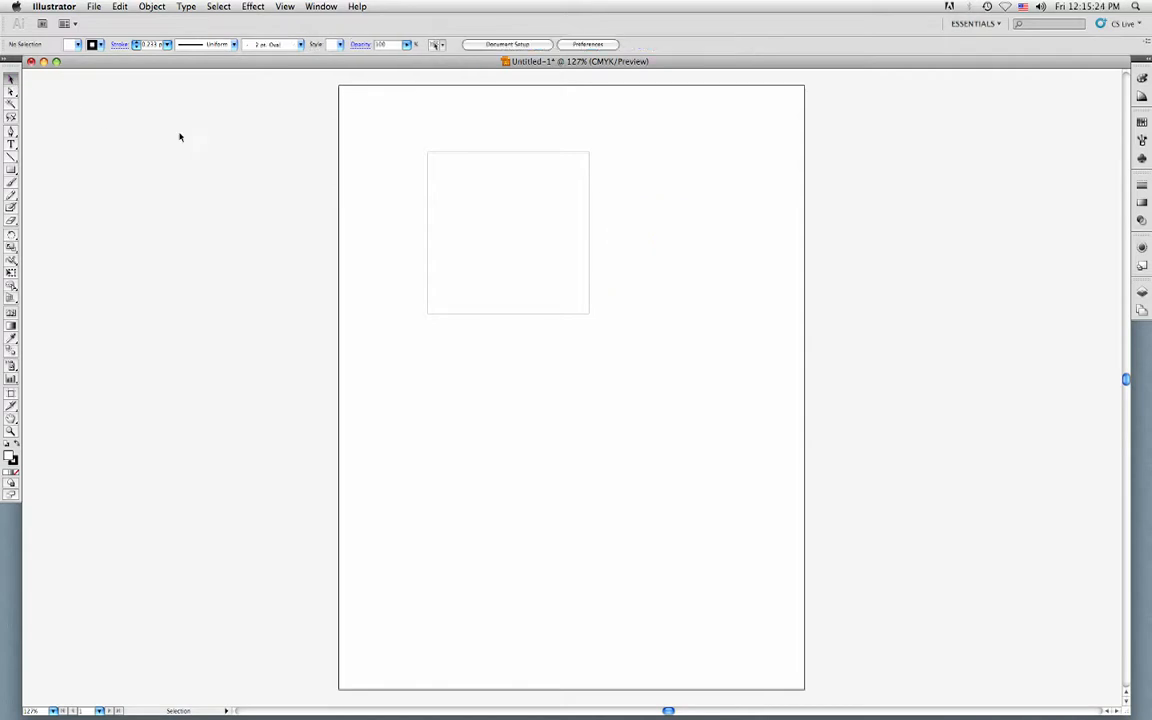
pyautogui.moveTo(418, 142); pyautogui.dragTo(625, 303)
pyautogui.press('Delete')
# - Draw a shape with the Ellipse tool in the upper part of the artboard and delete it
pyautogui.moveTo(11, 171); pyautogui.dragTo(24, 198)
pyautogui.moveTo(431, 167); pyautogui.dragTo(608, 365)
pyautogui.press('Delete')
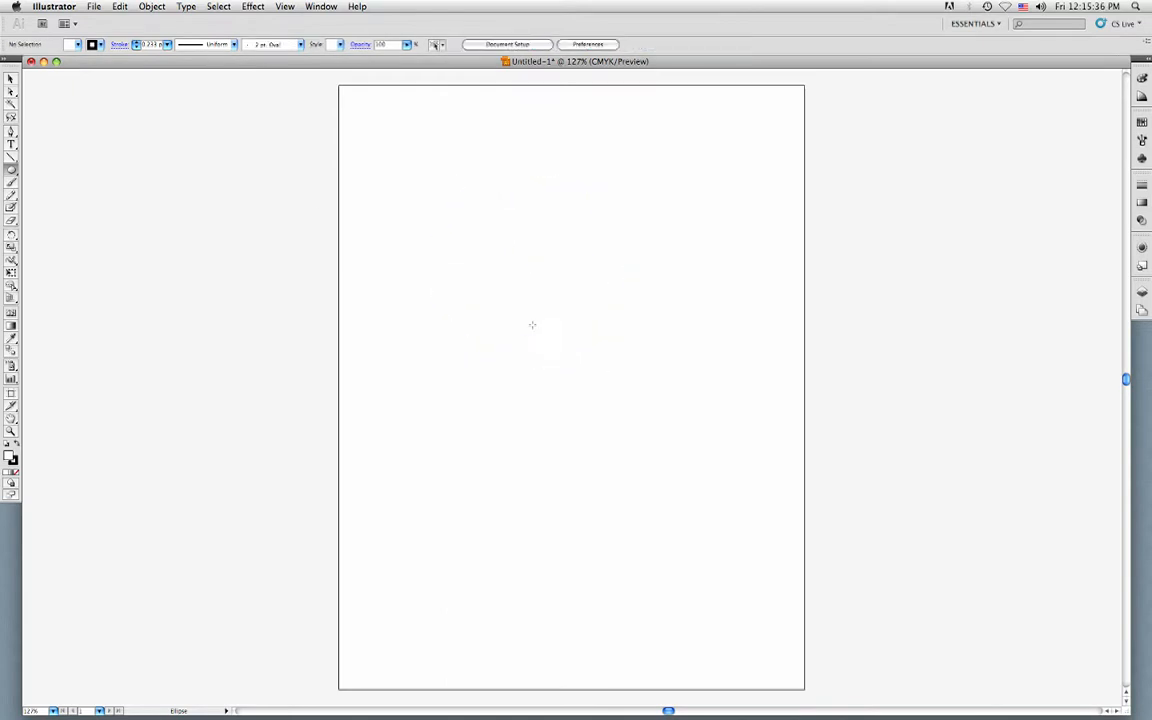
# - Draw four rectangles in a two-by-two layout, the last a square about 2.71 in wide drawn from its center, and clear the artboard
pyautogui.moveTo(11, 171); pyautogui.dragTo(34, 167)
pyautogui.moveTo(412, 151); pyautogui.dragTo(527, 337)
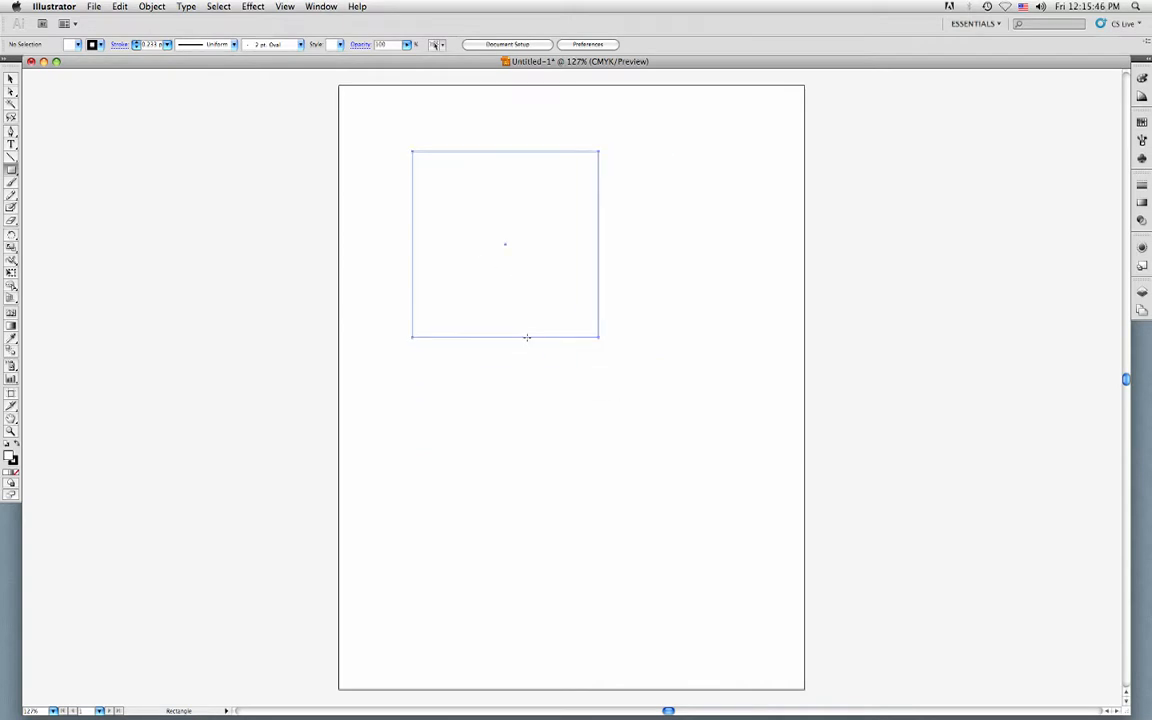
pyautogui.moveTo(606, 151); pyautogui.dragTo(741, 333)
pyautogui.moveTo(412, 353); pyautogui.dragTo(596, 512)
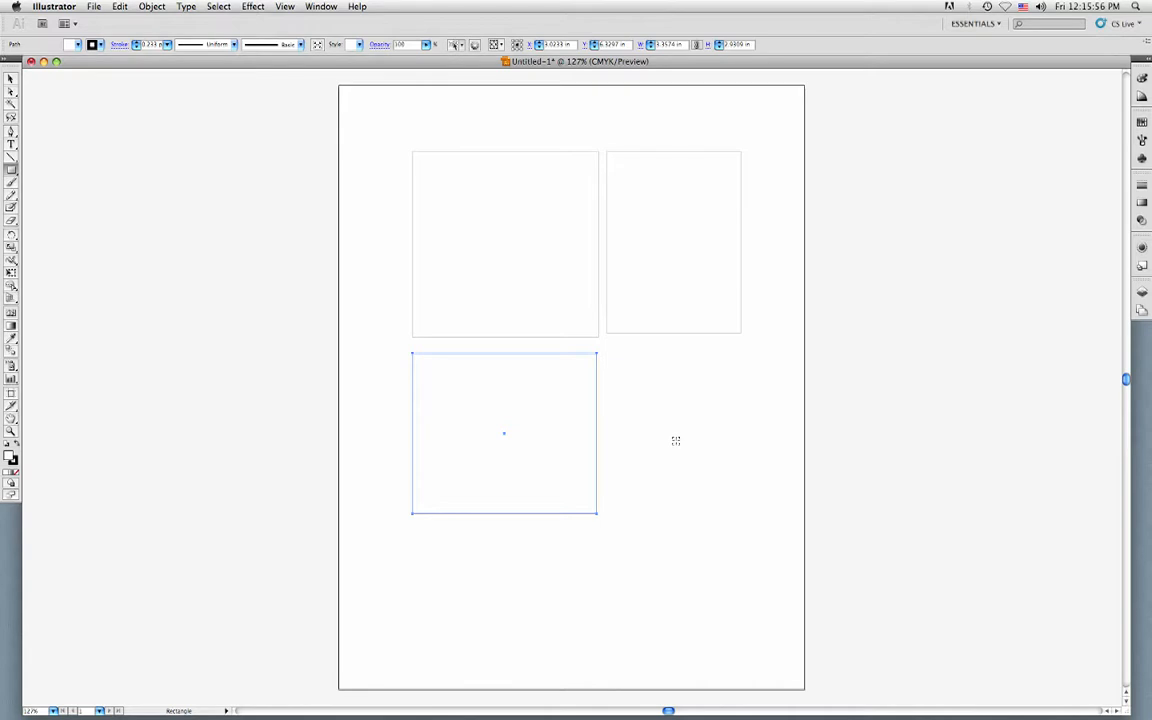
pyautogui.moveTo(675, 440)
pyautogui.mouseDown()
pyautogui.moveTo(747, 530)
pyautogui.moveTo(728, 506)
pyautogui.moveTo(733, 514)
pyautogui.mouseUp()
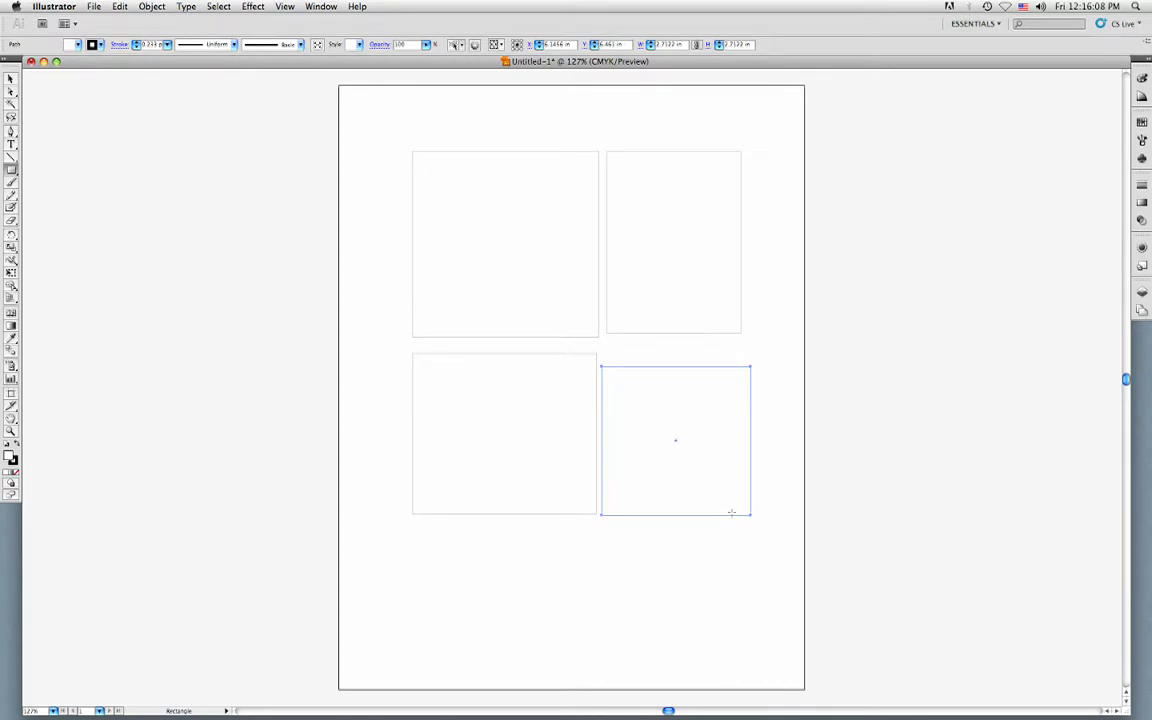
pyautogui.press('super+a')
pyautogui.press('Delete')
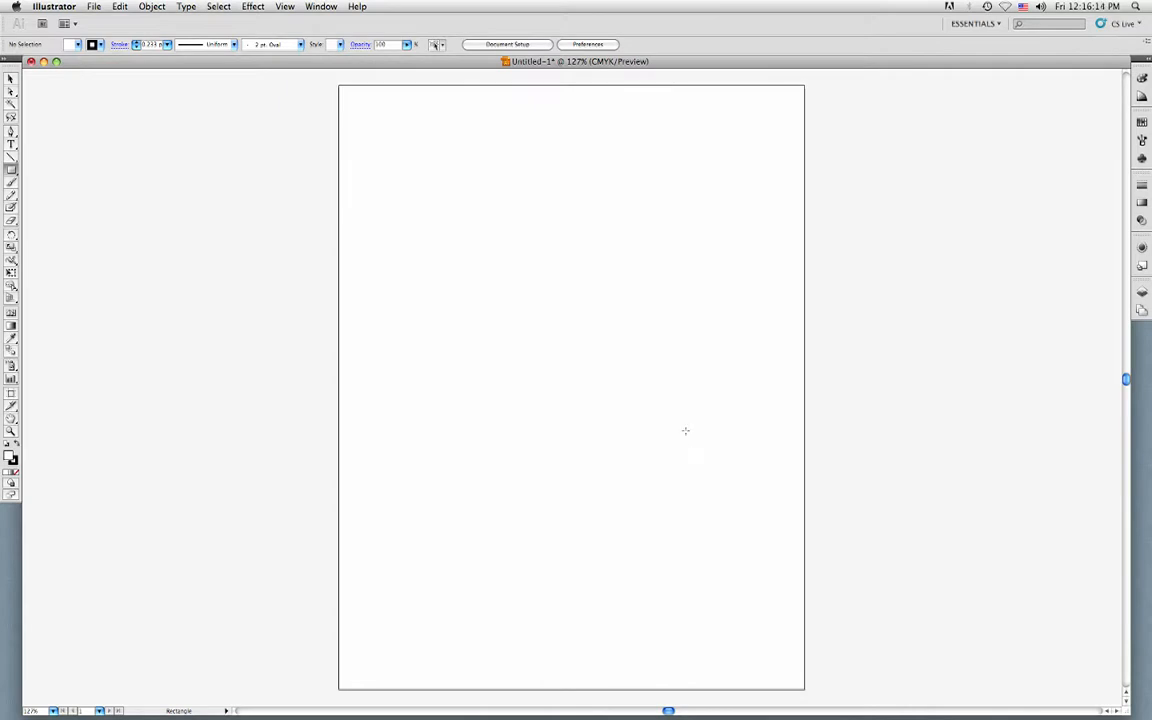
# - Create a rectangle with exact dimensions, 3.5 in wide and 2 in high, on the artboard
pyautogui.click(493, 242)
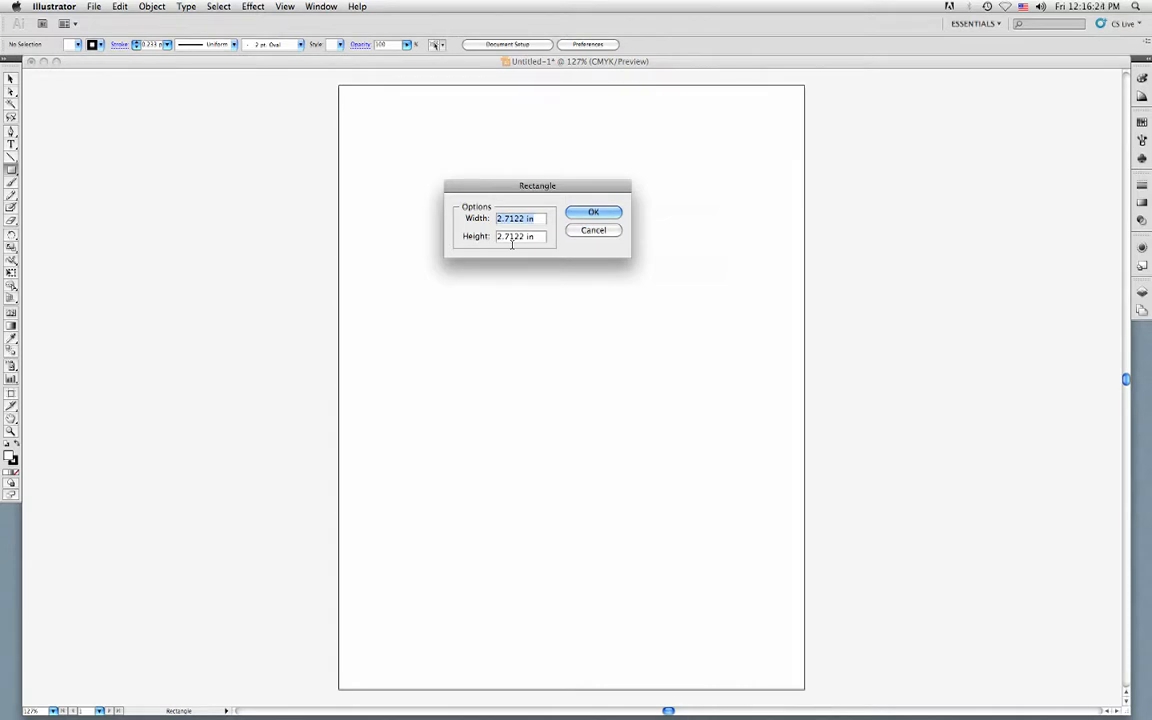
pyautogui.write('3.5')
pyautogui.press('Tab')
pyautogui.write('2')
pyautogui.click(590, 213)
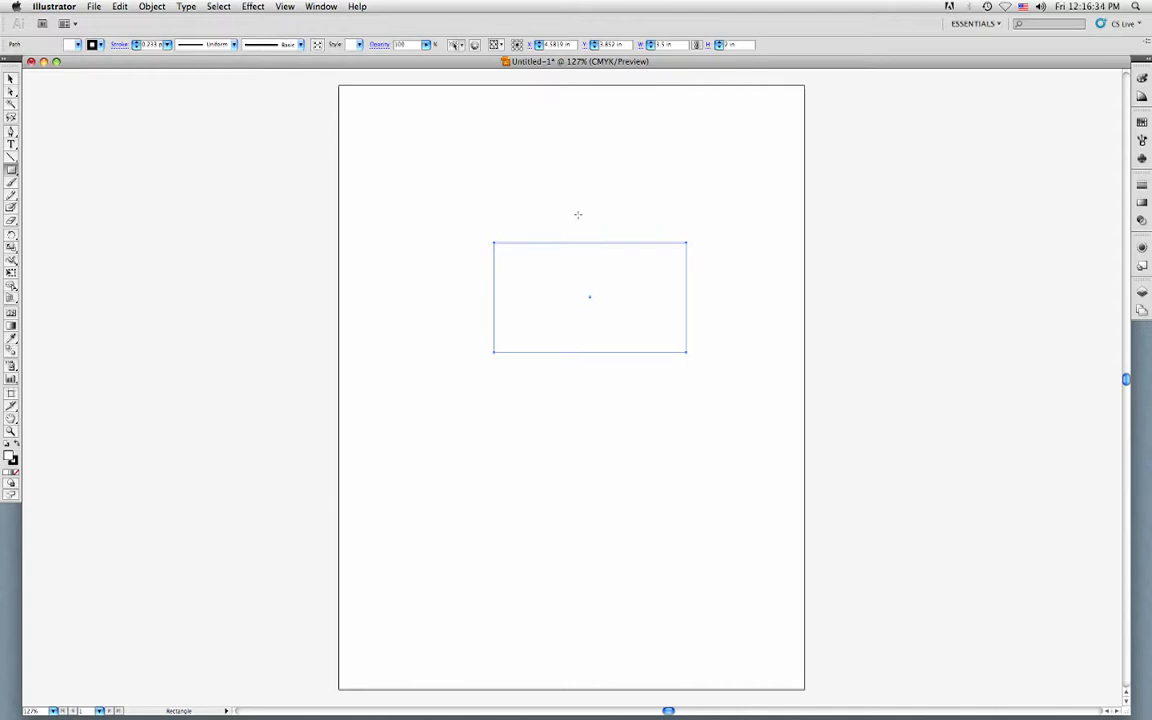
# - Resize the rectangle by its bounding-box handles to about 3.49 in wide and 2.55 in high
pyautogui.click(11, 79)
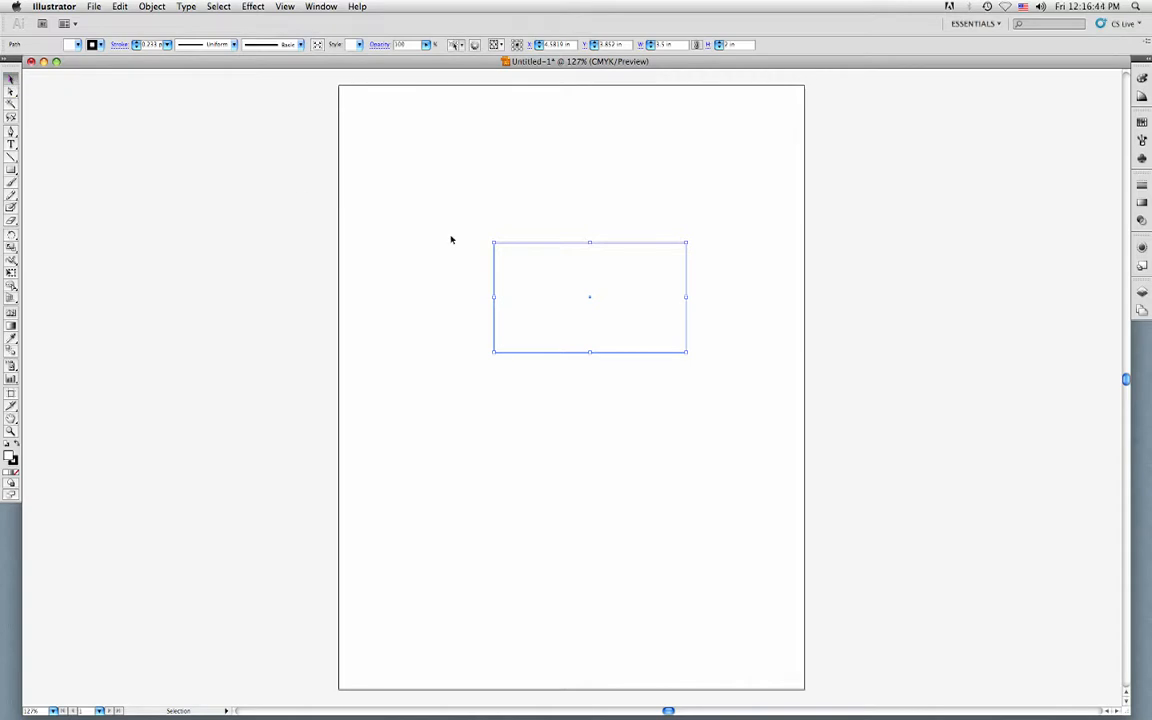
pyautogui.moveTo(494, 243); pyautogui.dragTo(411, 197)
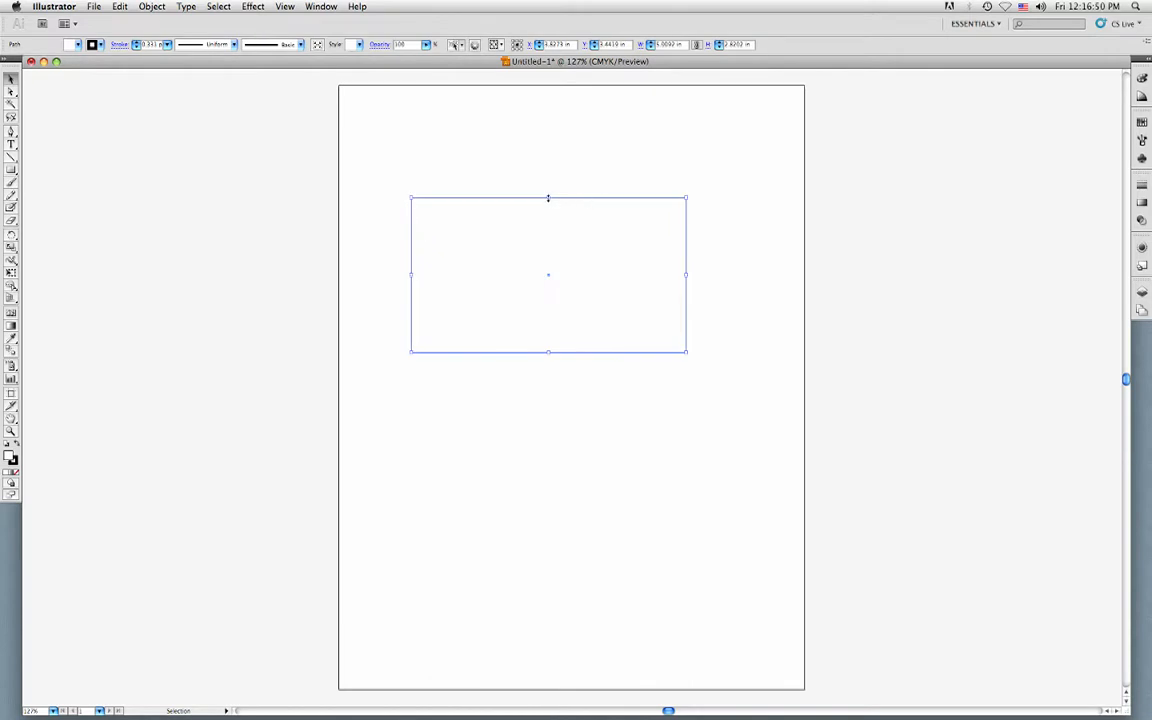
pyautogui.moveTo(546, 197)
pyautogui.mouseDown()
pyautogui.moveTo(541, 269)
pyautogui.moveTo(542, 212)
pyautogui.mouseUp()
pyautogui.moveTo(412, 282); pyautogui.dragTo(494, 275)
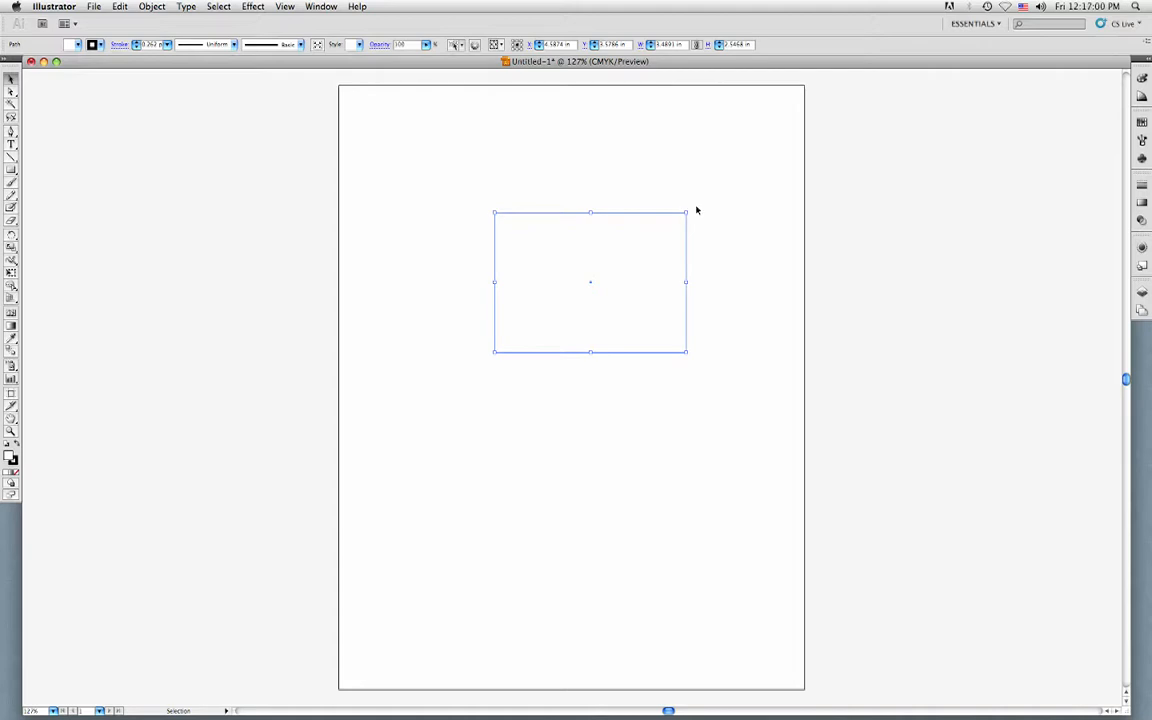
# - Try rotating the rectangle around its center from a corner of the bounding box
pyautogui.moveTo(690, 211); pyautogui.dragTo(540, 167)
pyautogui.press('super+z')
pyautogui.moveTo(689, 211); pyautogui.dragTo(578, 181)
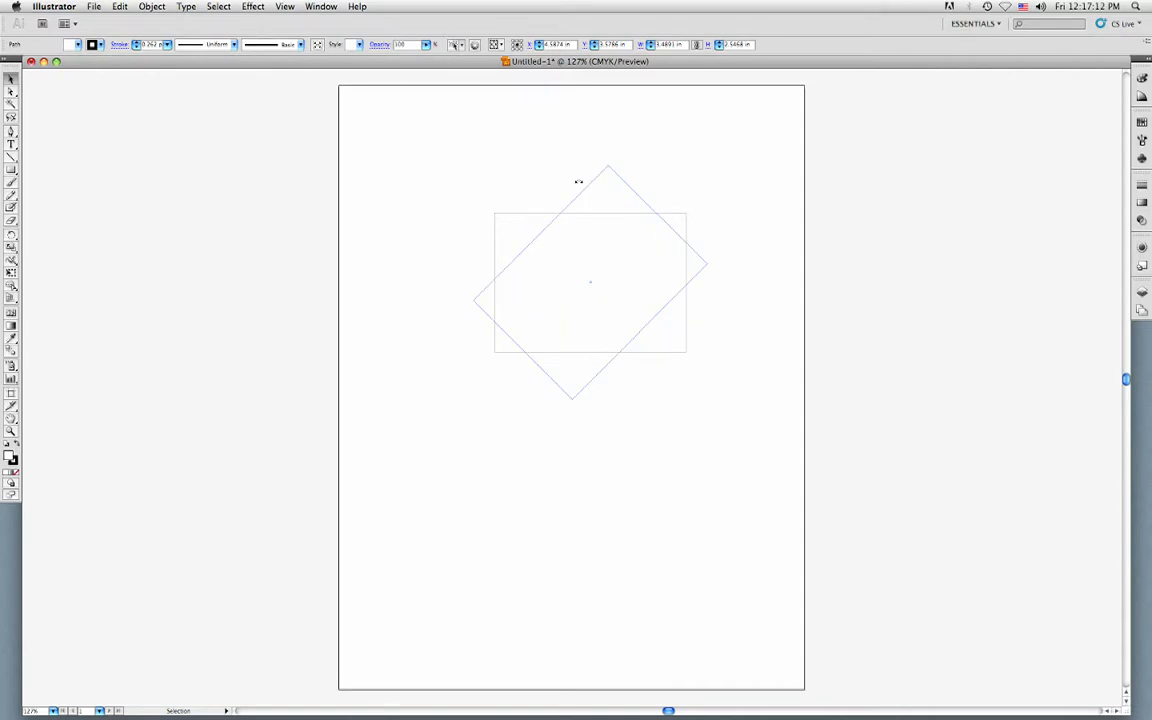
pyautogui.moveTo(578, 181); pyautogui.dragTo(455, 326)
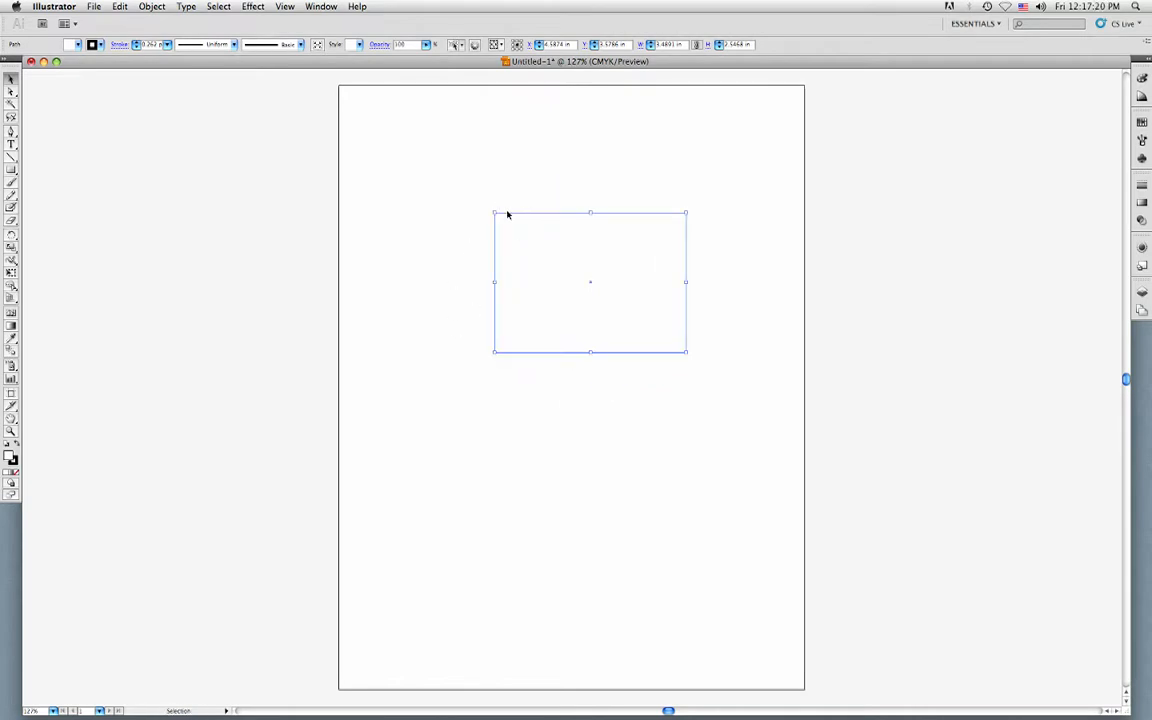
# - Scale the rectangle down to about 2.38 by 1.74 in and draw three smaller rectangles above and beside it
pyautogui.moveTo(493, 212); pyautogui.dragTo(556, 252)
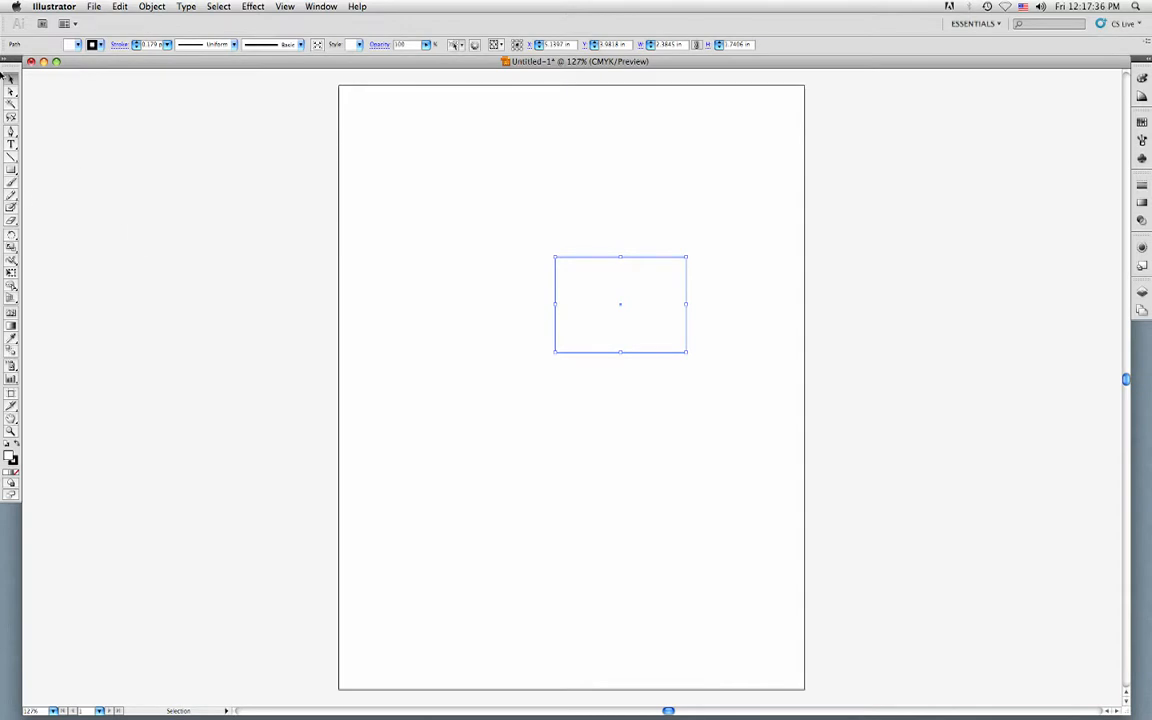
pyautogui.click(11, 168)
pyautogui.moveTo(570, 204); pyautogui.dragTo(617, 251)
pyautogui.moveTo(478, 218); pyautogui.dragTo(533, 268)
pyautogui.moveTo(447, 286); pyautogui.dragTo(518, 349)
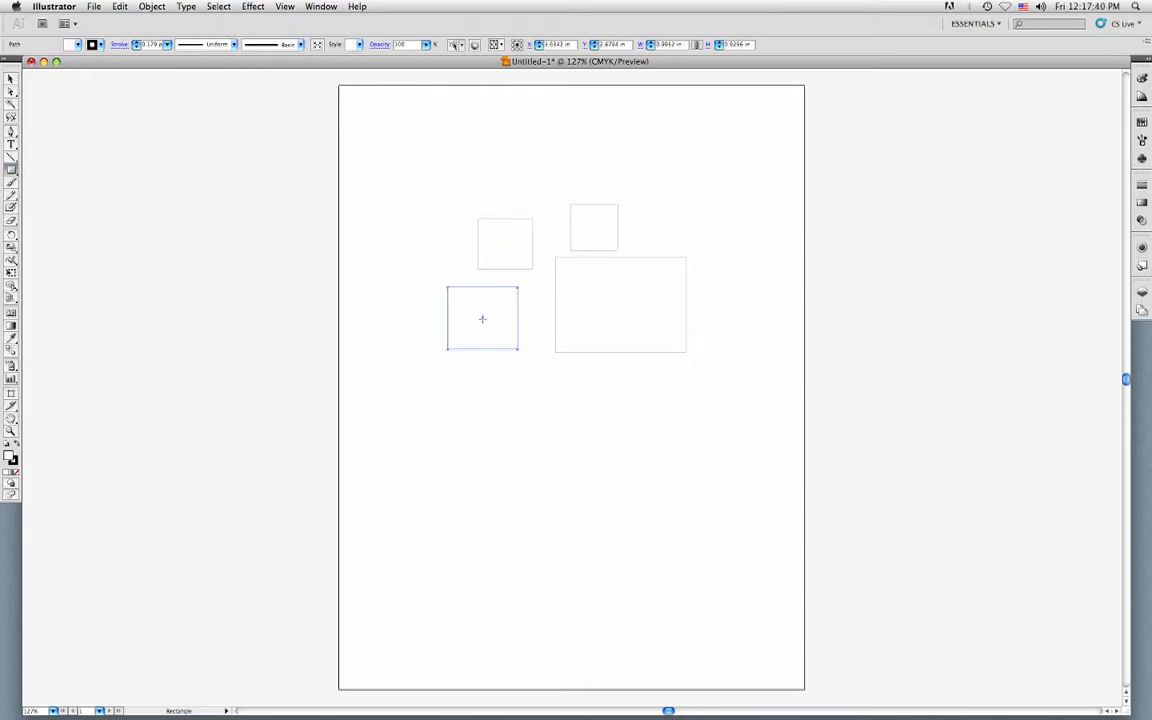
# - Move the rectangles together with the Selection tool so that they overlap in one cluster
pyautogui.click(11, 78)
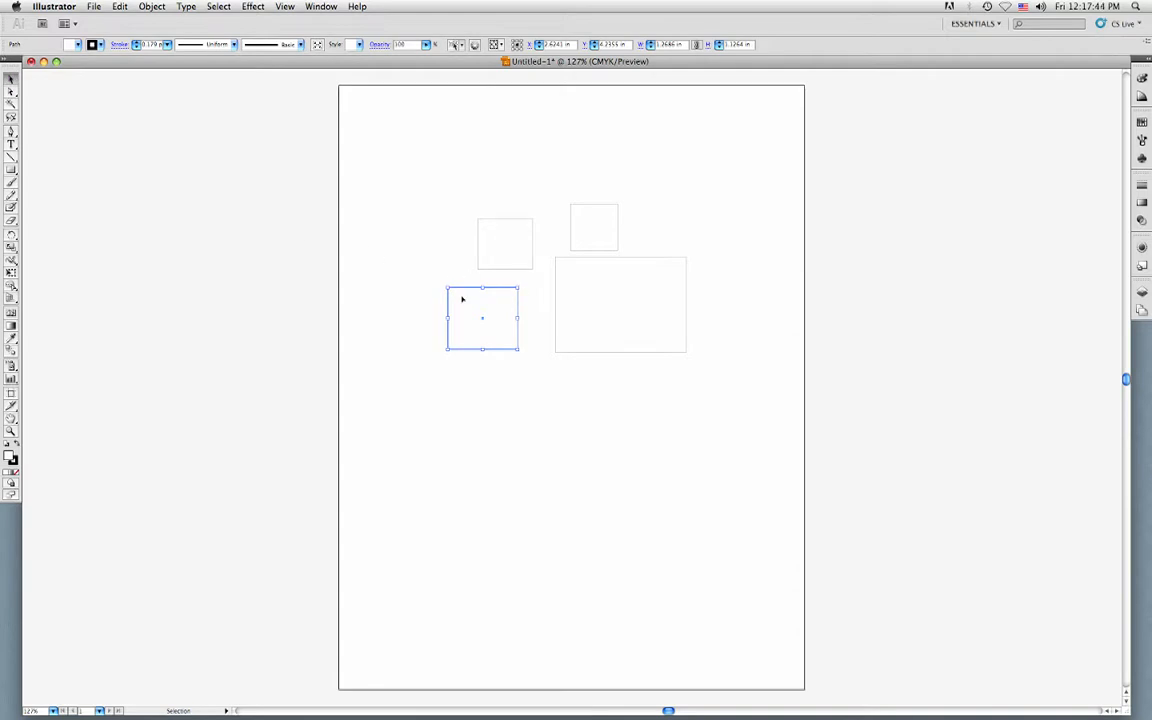
pyautogui.moveTo(464, 302); pyautogui.dragTo(479, 231)
pyautogui.moveTo(607, 226); pyautogui.dragTo(543, 258)
pyautogui.moveTo(567, 296); pyautogui.dragTo(528, 300)
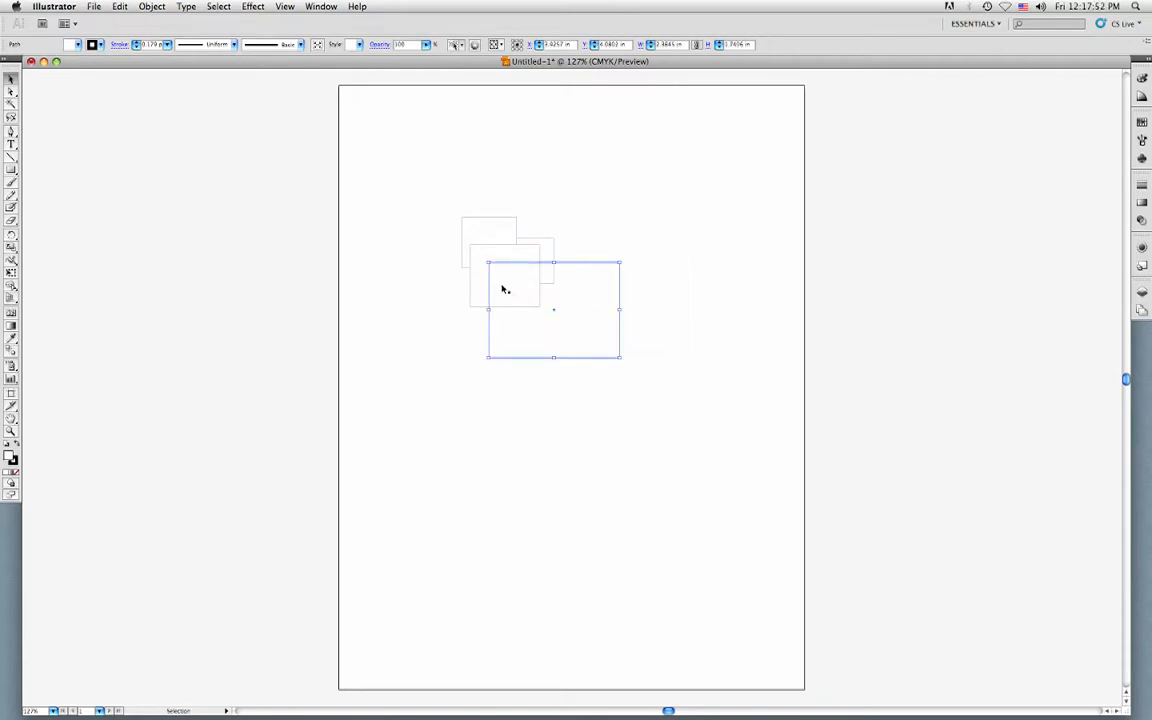
# - Create a 1.2686 by 1.1264 in rectangle by exact dimensions near the artboard's upper left corner
pyautogui.click(11, 170)
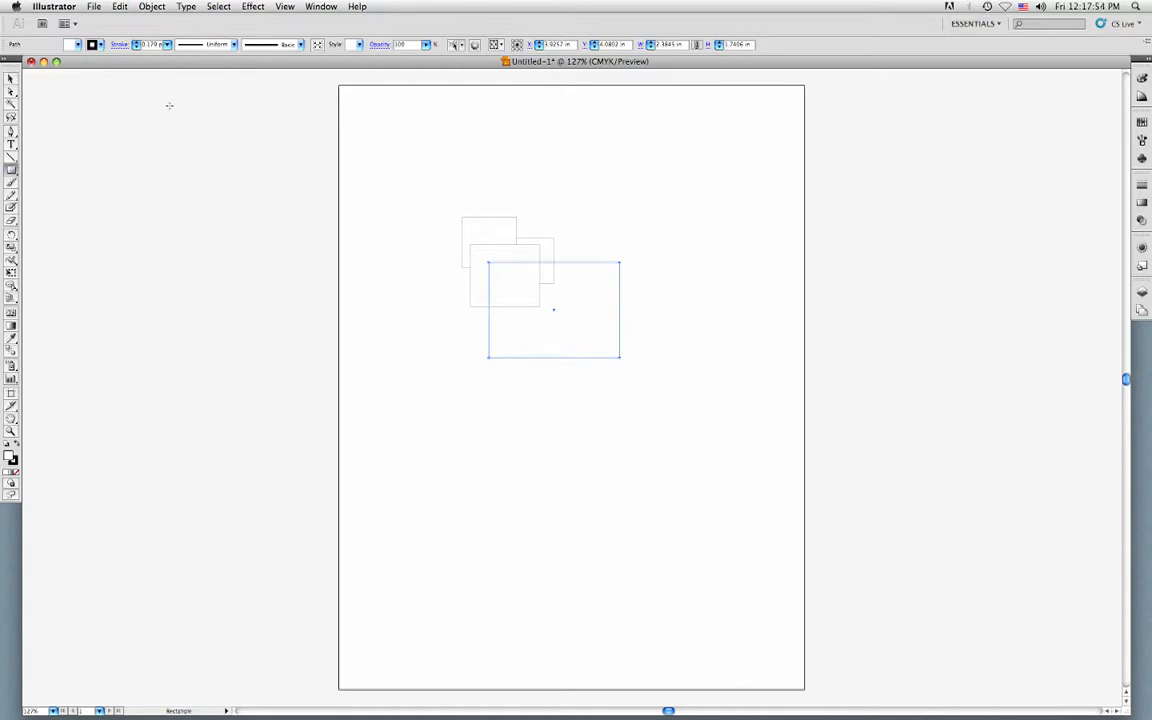
pyautogui.click(359, 130)
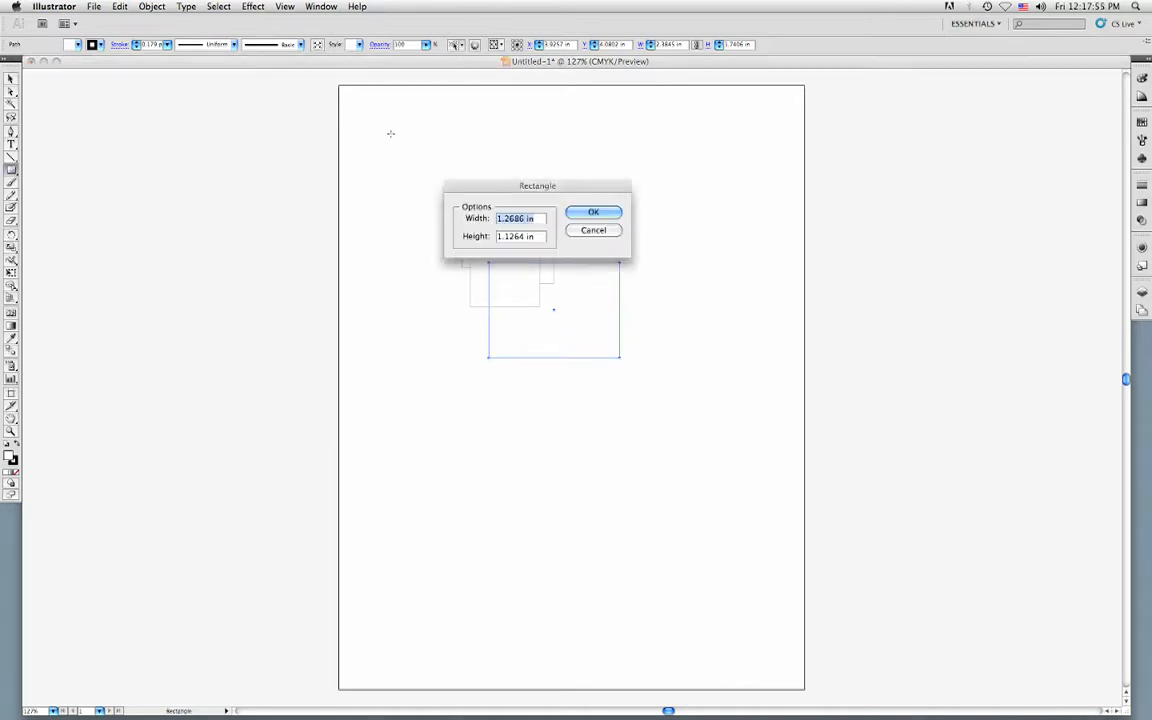
pyautogui.click(589, 213)
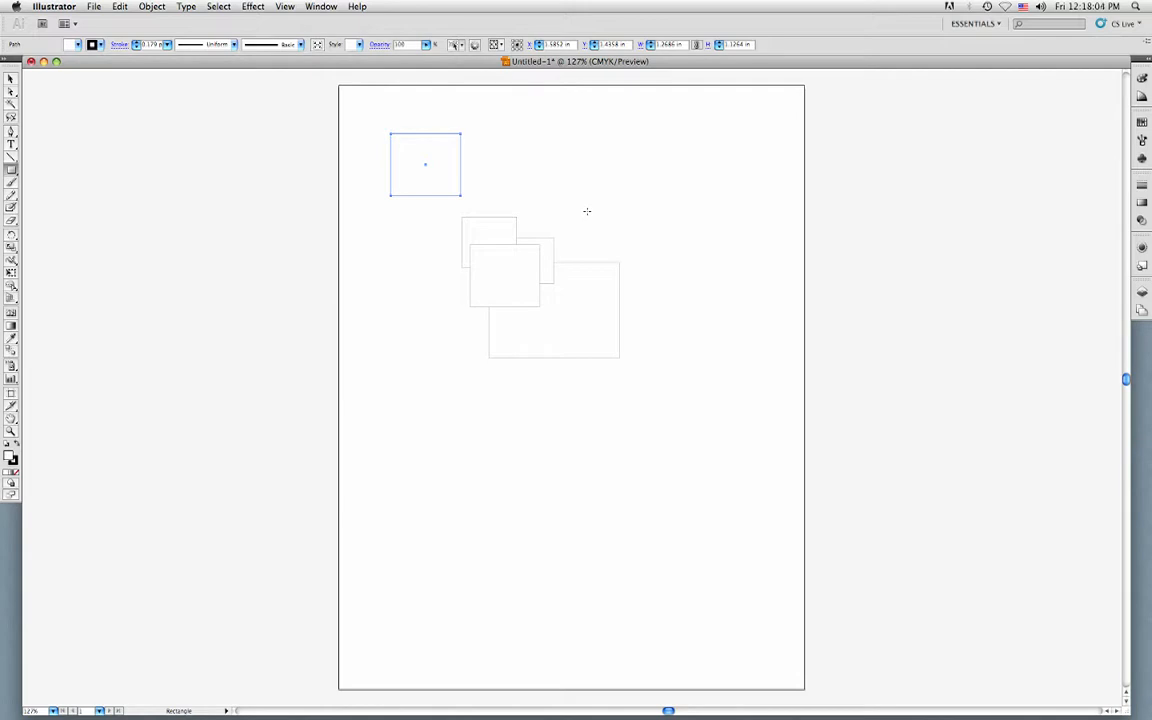
# - Select all the rectangles on the artboard and delete them
pyautogui.click(11, 78)
pyautogui.moveTo(378, 109); pyautogui.dragTo(690, 406)
pyautogui.click(690, 406)
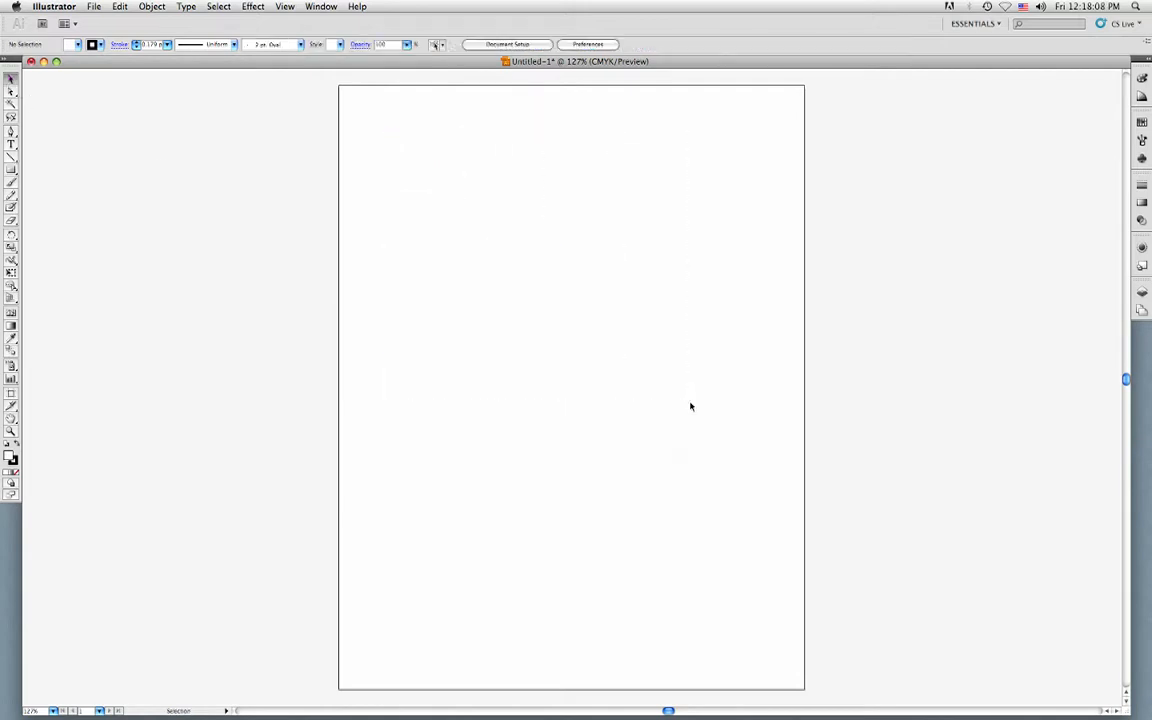
# - Create a rounded rectangle 4.8556 in wide and 2.5809 in high with a 0.25 in corner radius
pyautogui.moveTo(11, 169); pyautogui.dragTo(60, 190)
pyautogui.moveTo(413, 204)
pyautogui.mouseDown()
pyautogui.moveTo(535, 326)
pyautogui.moveTo(701, 344)
pyautogui.moveTo(679, 344)
pyautogui.mouseUp()
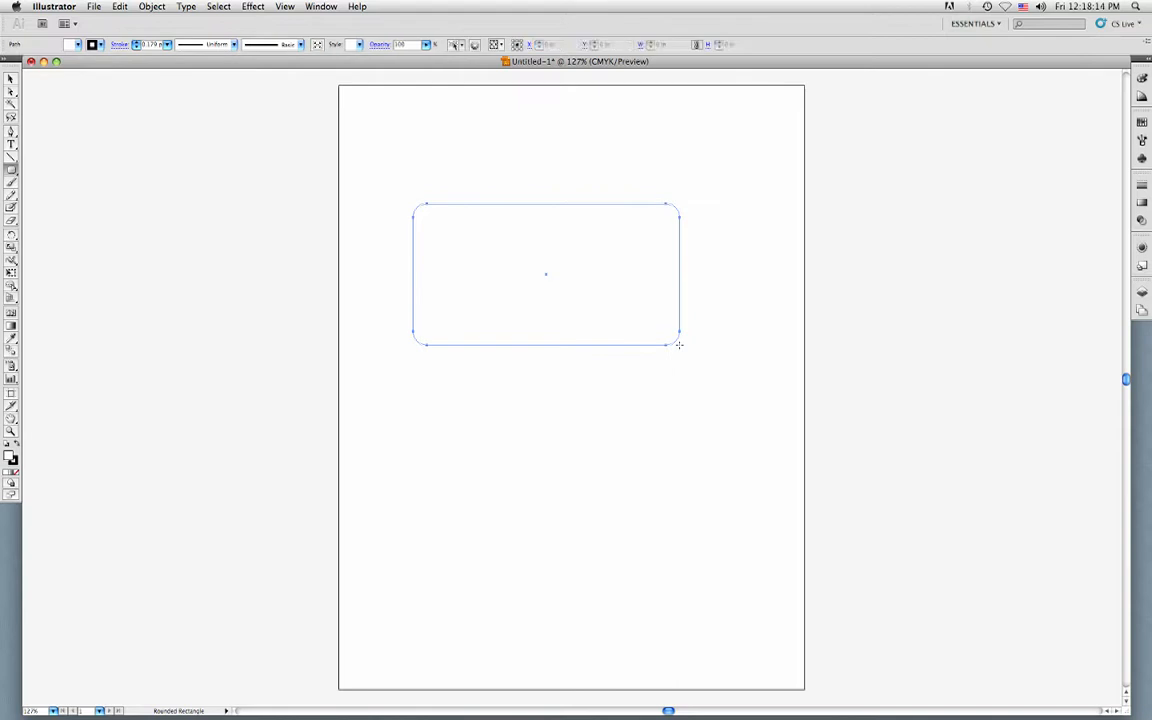
pyautogui.hotkey('ctrl', 'z')
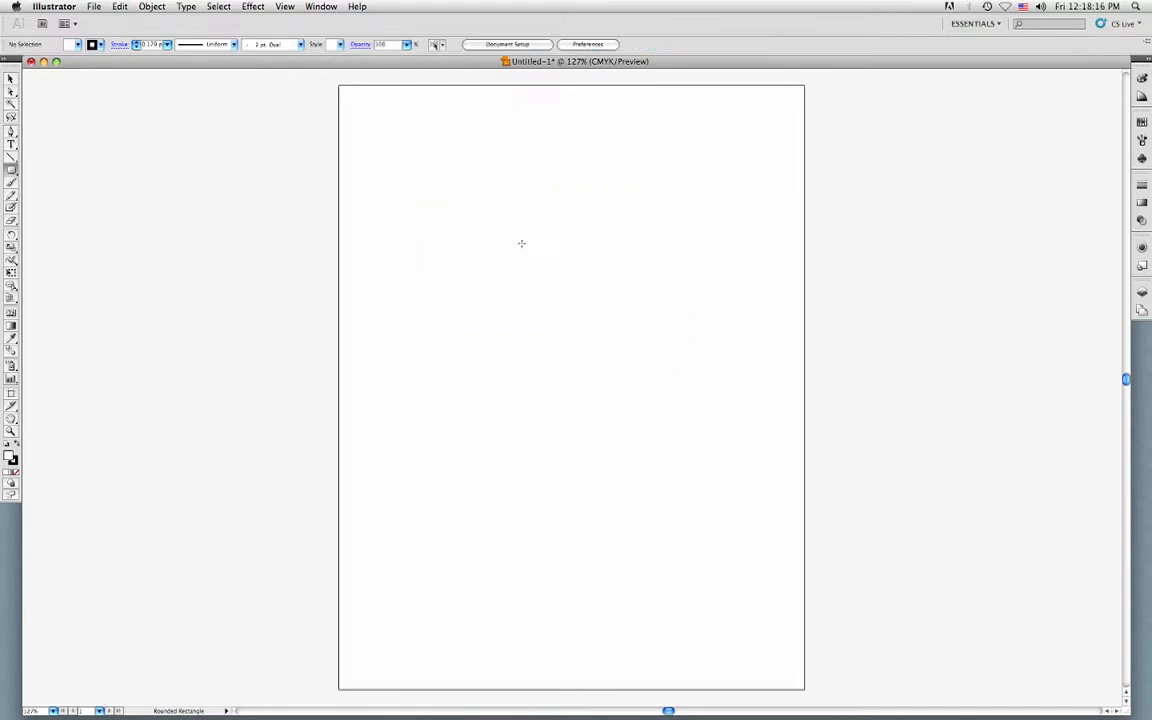
pyautogui.click(499, 240)
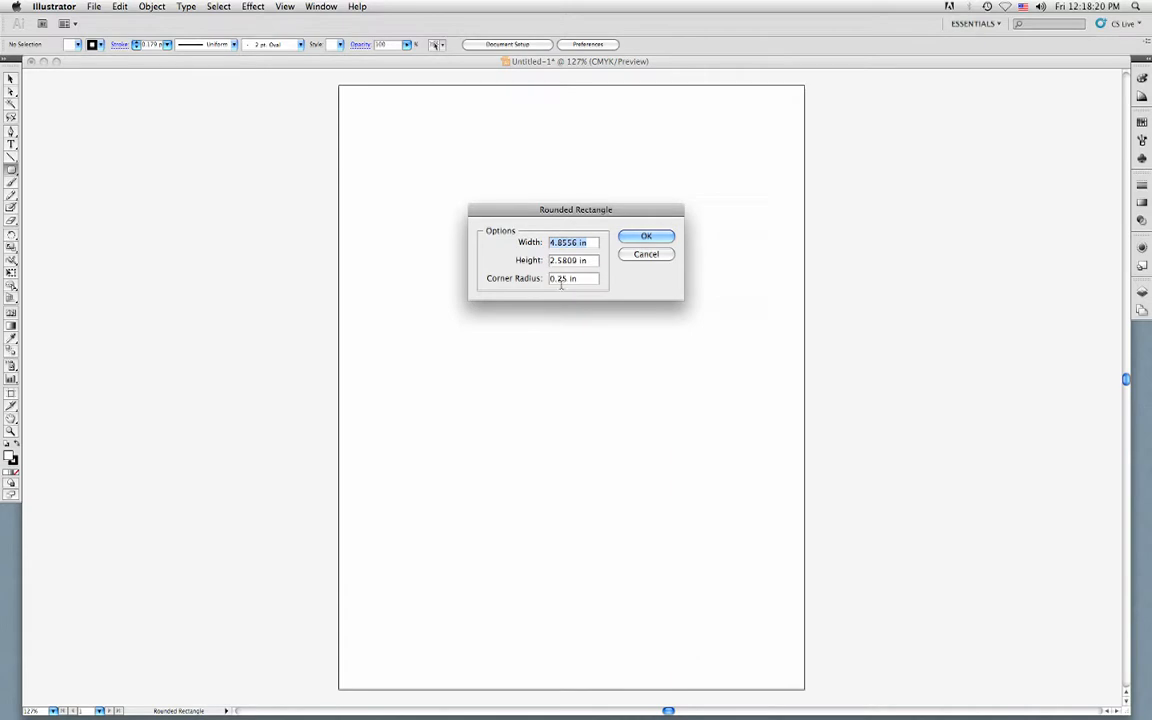
pyautogui.click(646, 236)
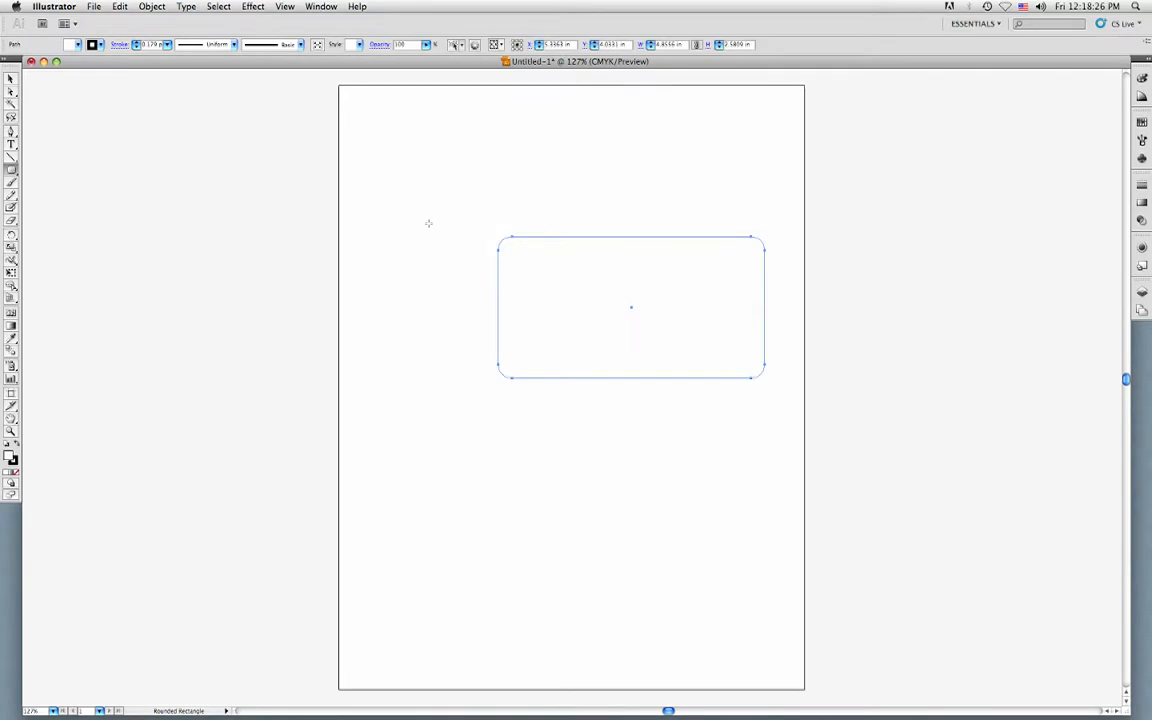
# - Create a second rounded rectangle of the same size with a 0.75 in corner radius
pyautogui.click(428, 223)
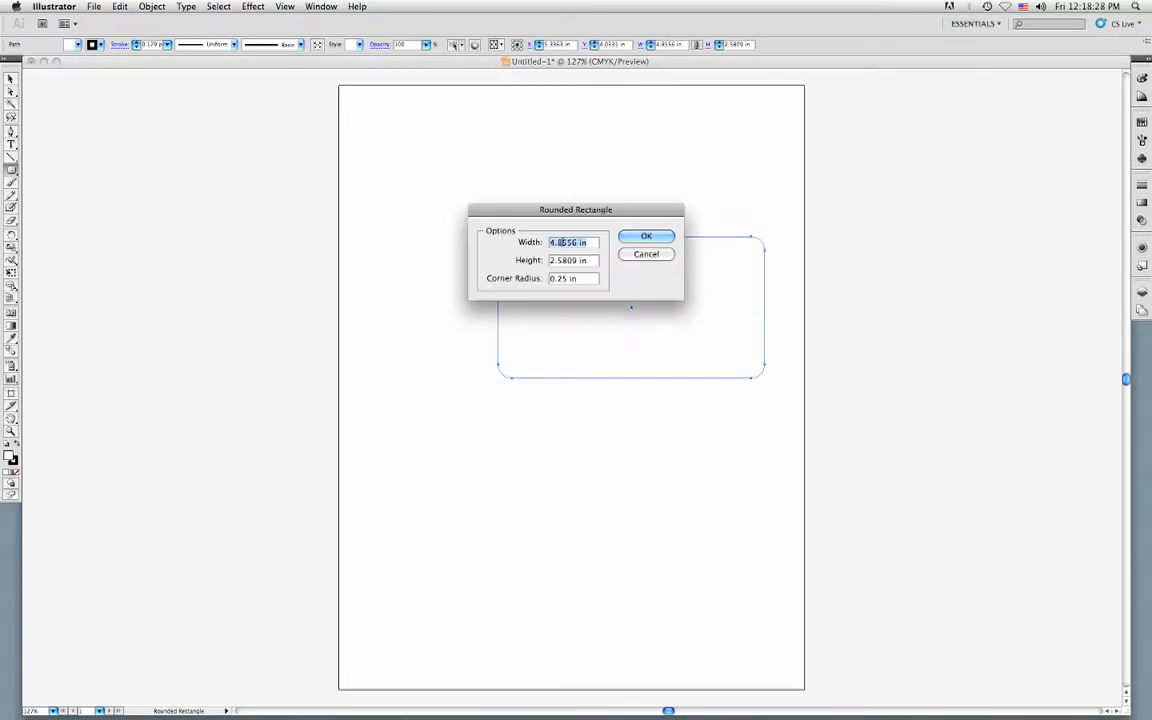
pyautogui.moveTo(556, 278); pyautogui.dragTo(563, 278)
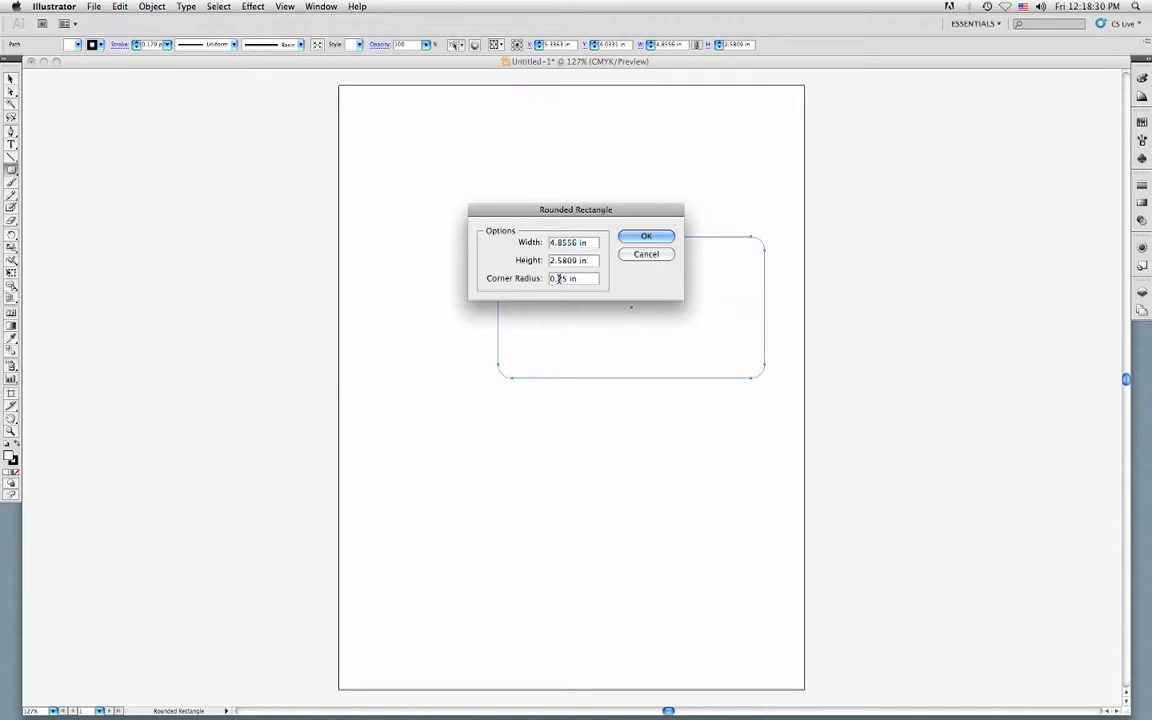
pyautogui.write('7')
pyautogui.click(659, 237)
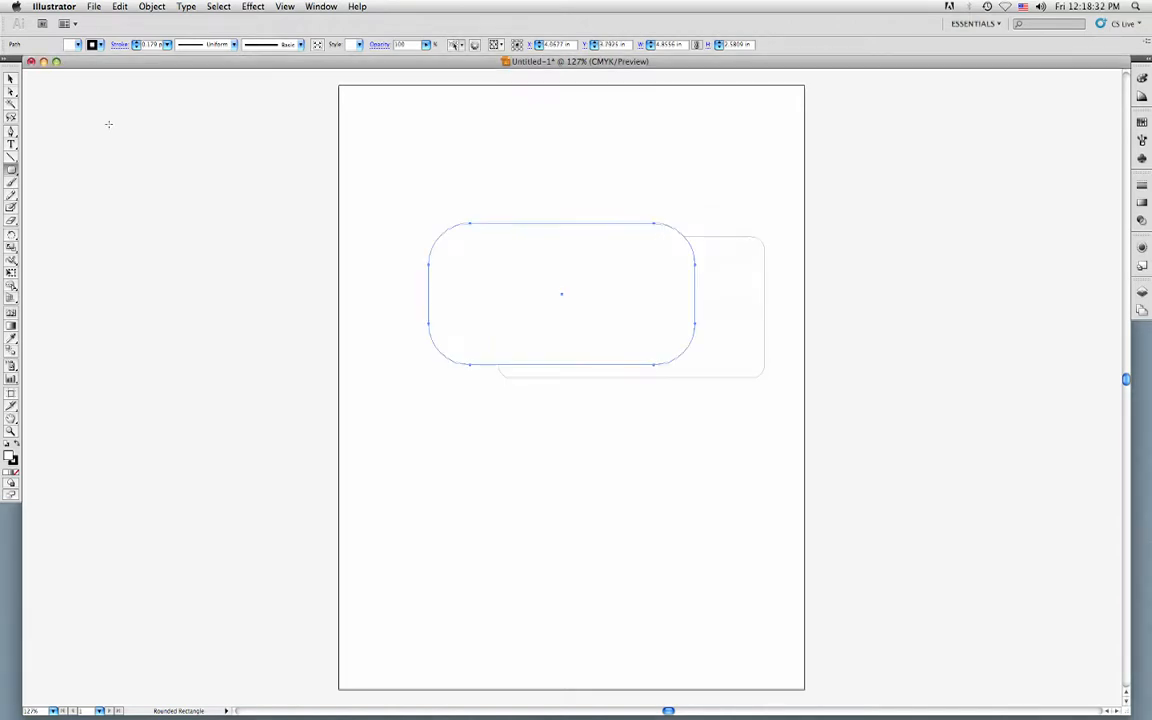
# - Move the more strongly rounded rectangle almost exactly over the other one and deselect it
pyautogui.click(11, 78)
pyautogui.moveTo(519, 268)
pyautogui.mouseDown()
pyautogui.moveTo(610, 304)
pyautogui.moveTo(537, 270)
pyautogui.mouseUp()
pyautogui.click(482, 221)
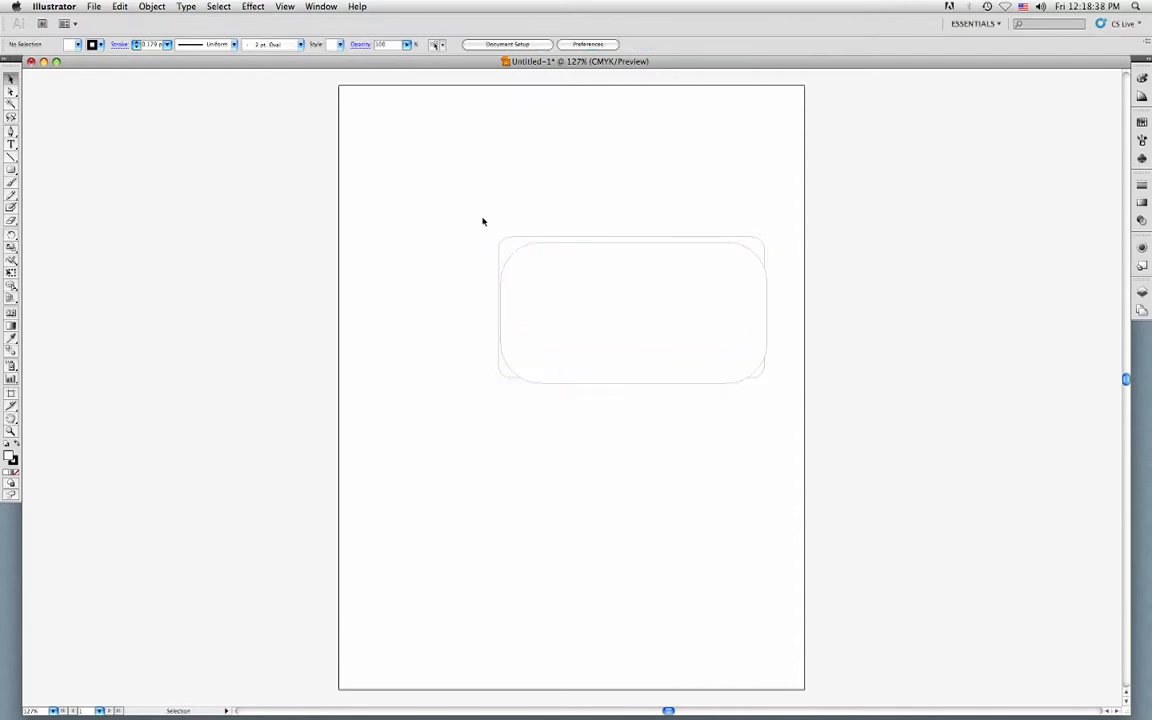